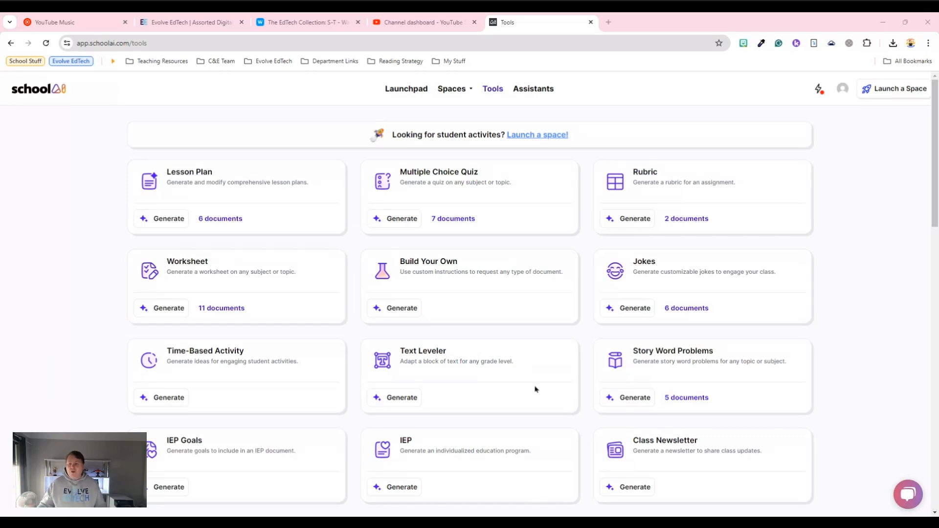
# - Look through the available teacher tools and start a new document with the Rubric generator
pyautogui.scroll(-2, 535, 389)
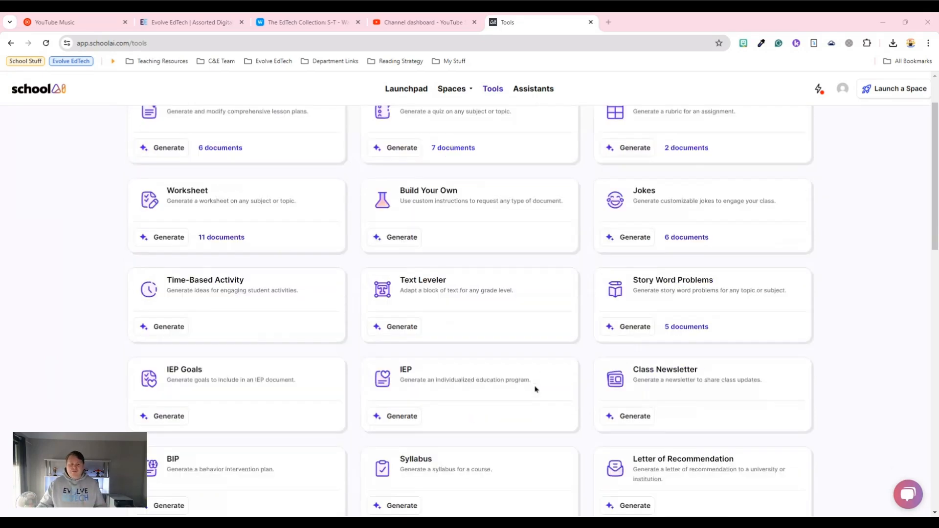
pyautogui.scroll(-7, 536, 388)
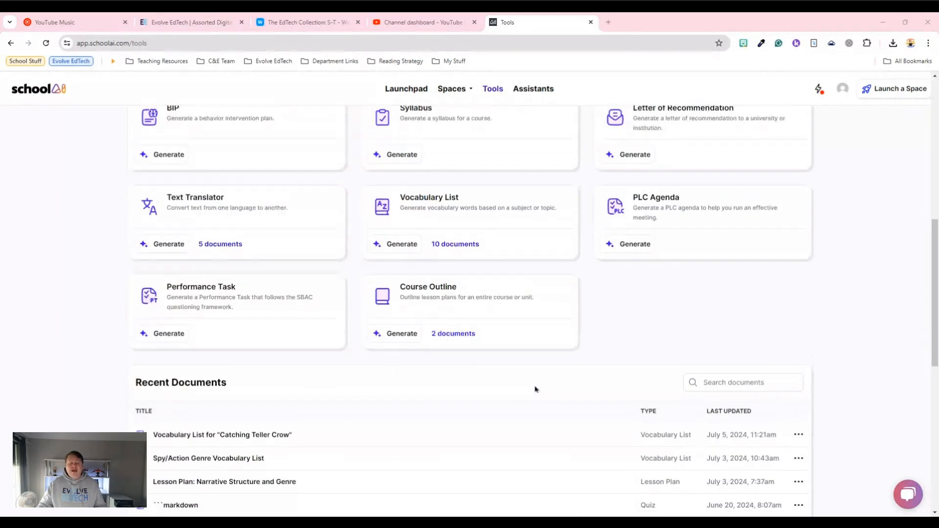
pyautogui.scroll(10, 536, 388)
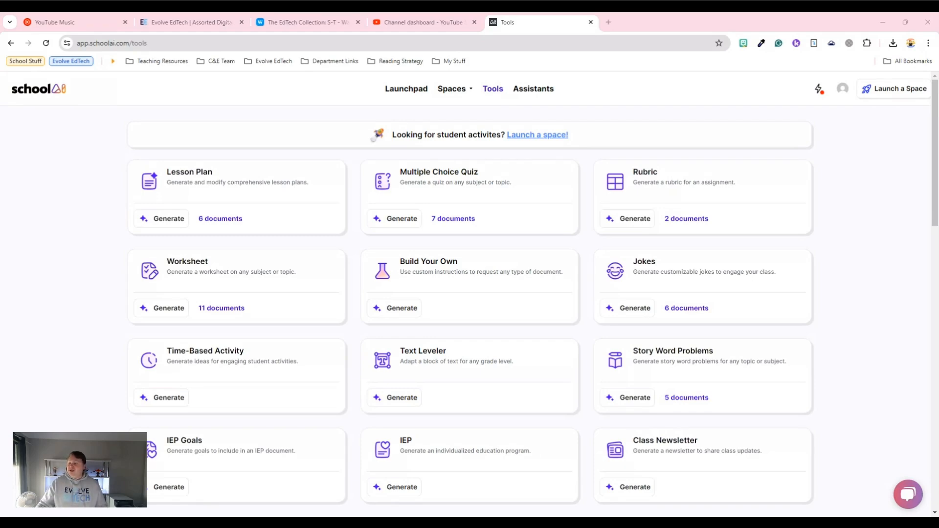
pyautogui.click(633, 220)
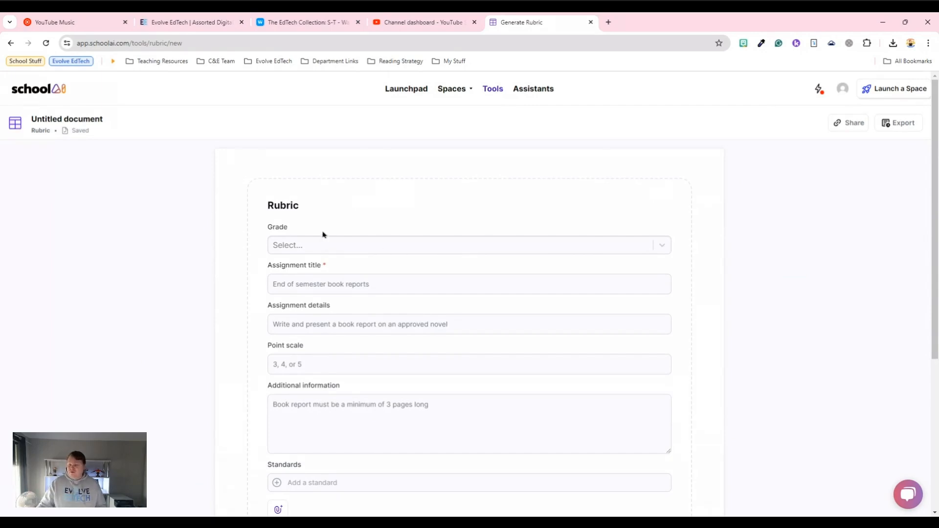
# - Set the rubric's grade to 6th and enter the assignment title "Components of the solar system"
pyautogui.scroll(-2, 323, 235)
pyautogui.scroll(1, 322, 215)
pyautogui.click(319, 196)
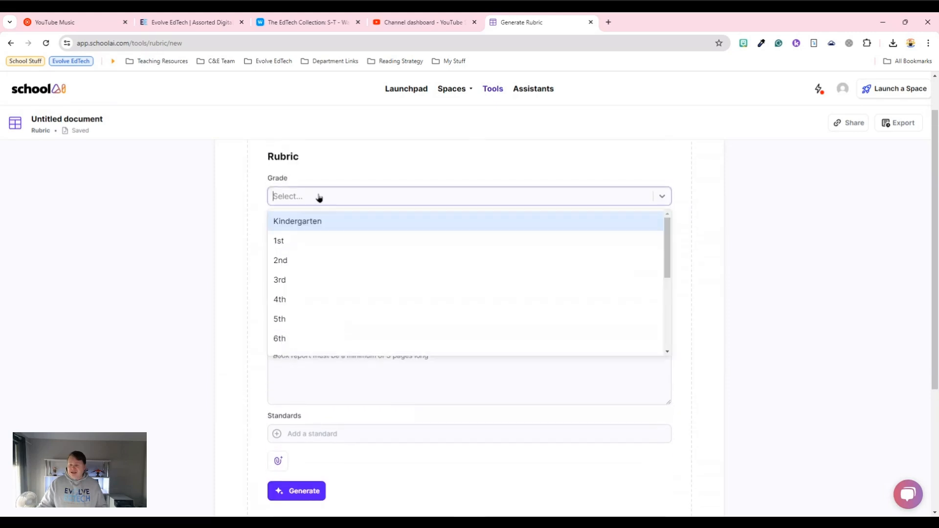
pyautogui.click(310, 336)
pyautogui.click(356, 231)
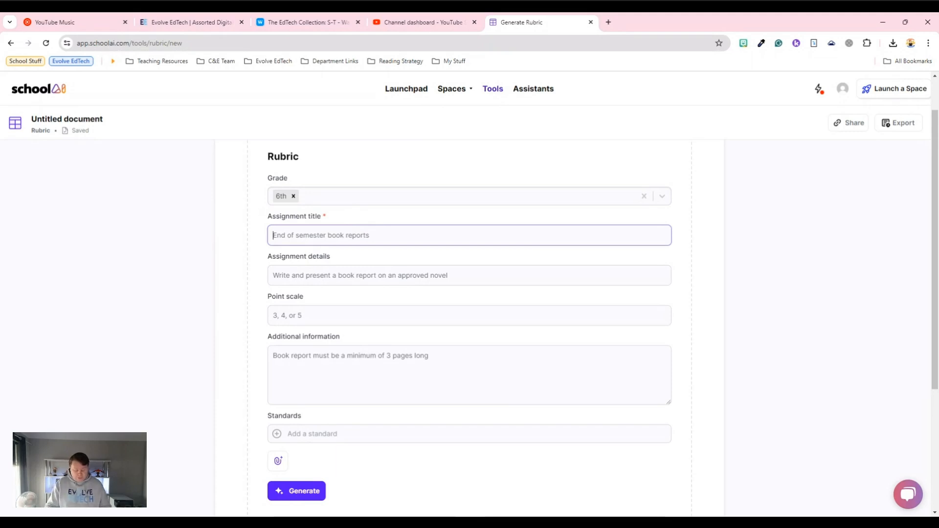
pyautogui.write('Componen')
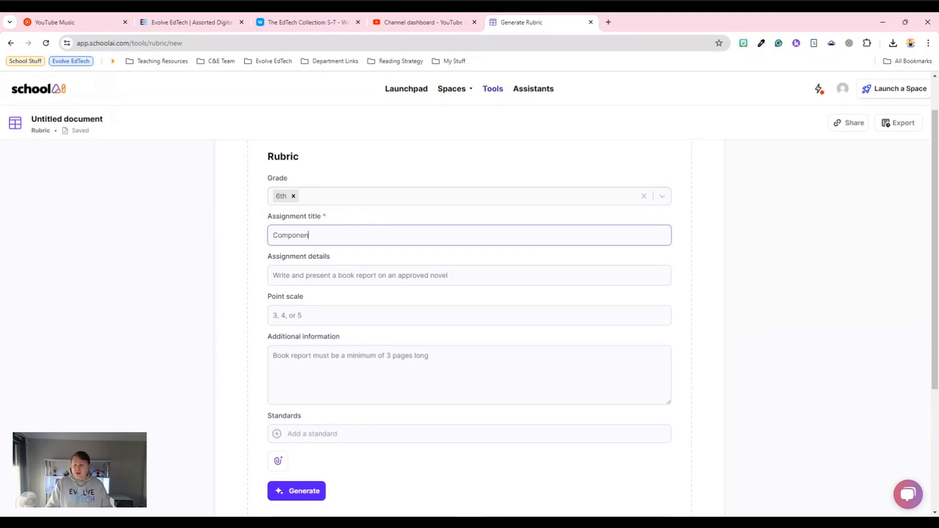
pyautogui.write('ts of the s')
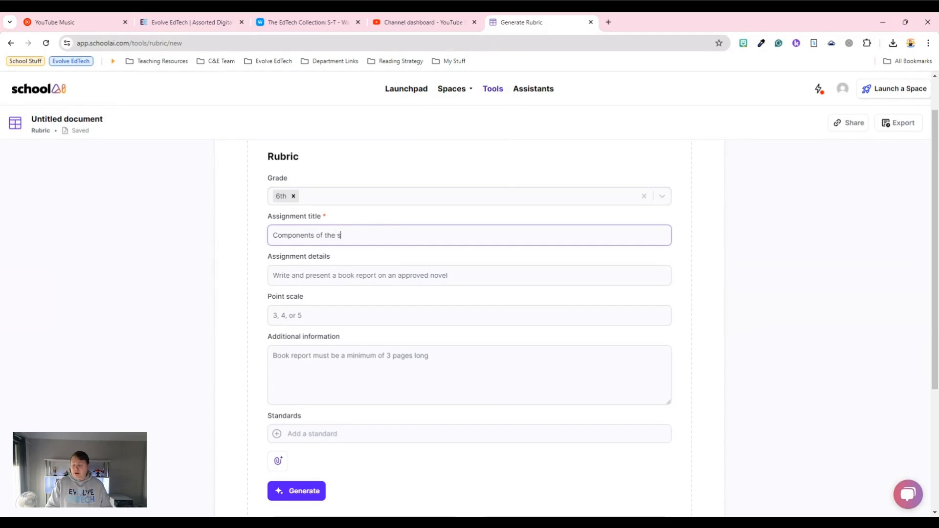
pyautogui.write('olar system')
# - Enter the assignment details "Research the solar system and present a presentation on their findings" and set the point scale to 5
pyautogui.click(350, 273)
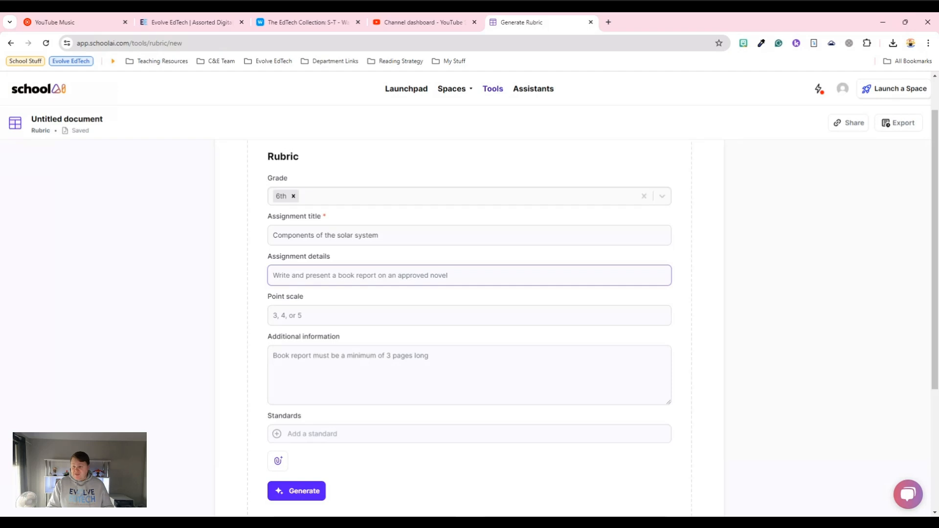
pyautogui.write('Rese')
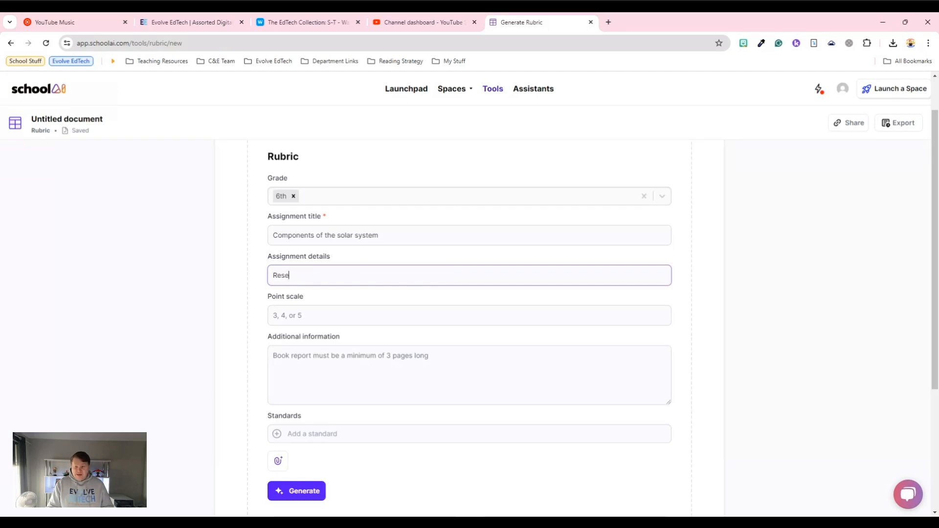
pyautogui.write('arch the sola')
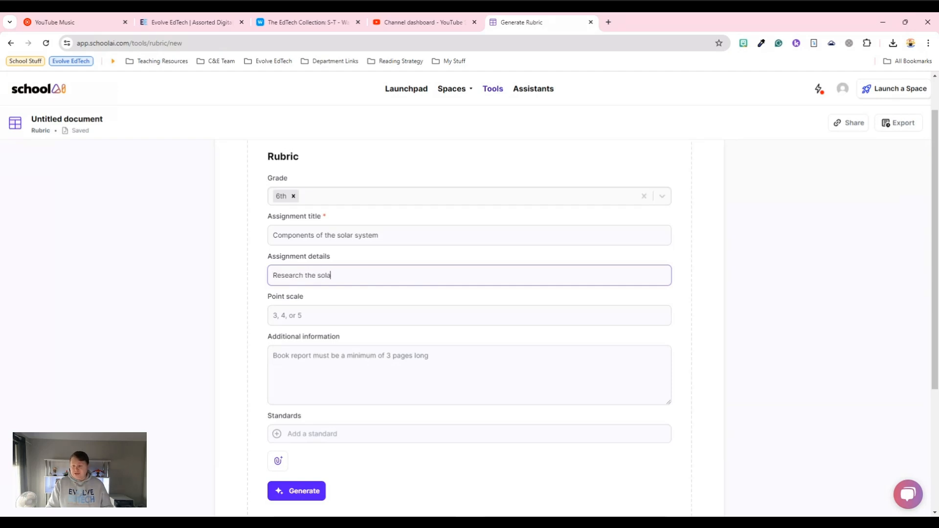
pyautogui.write('r system and present a ')
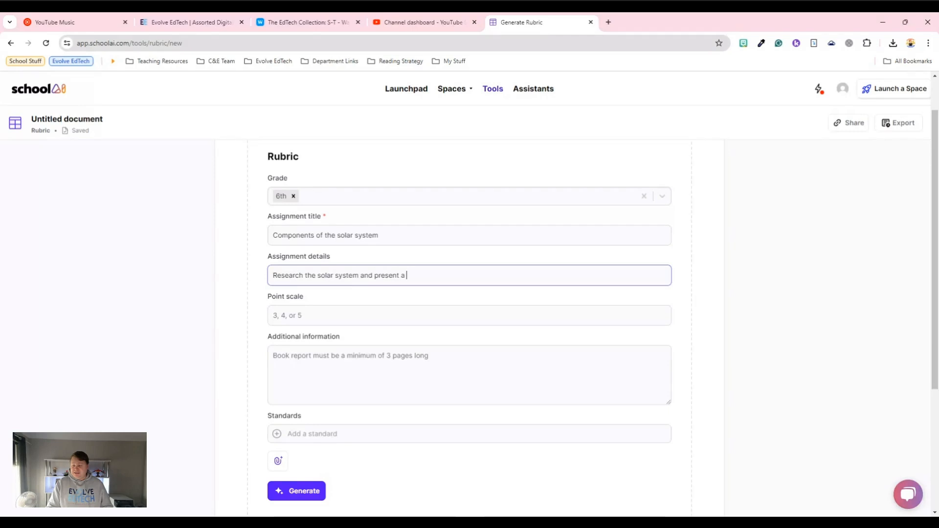
pyautogui.write('p')
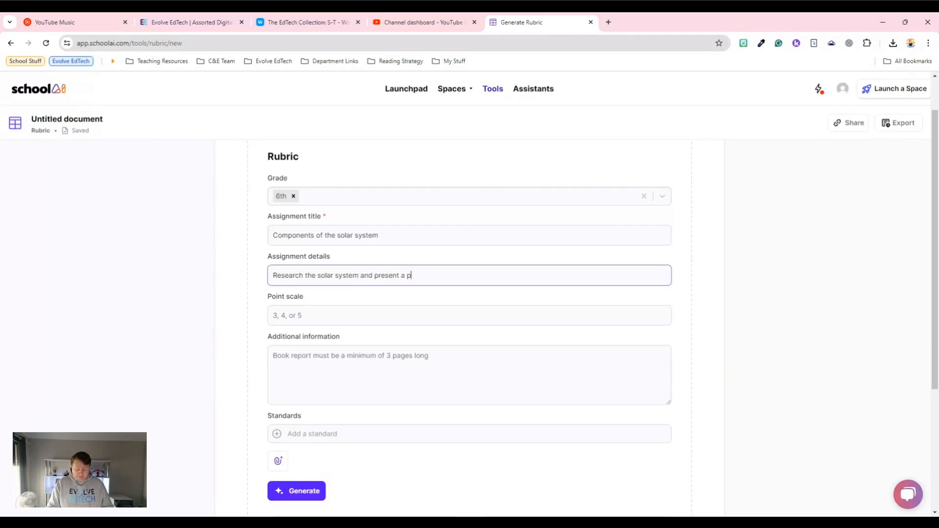
pyautogui.write('resentation o')
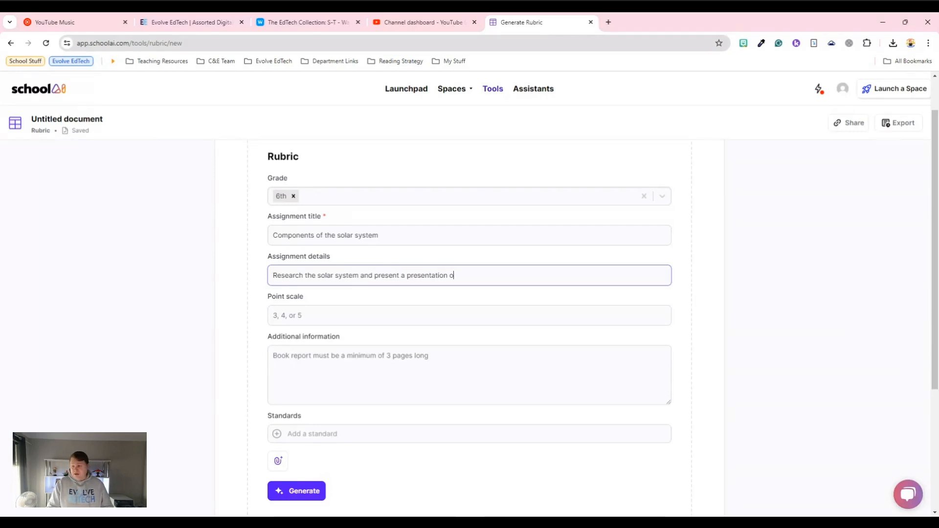
pyautogui.write('n their findings')
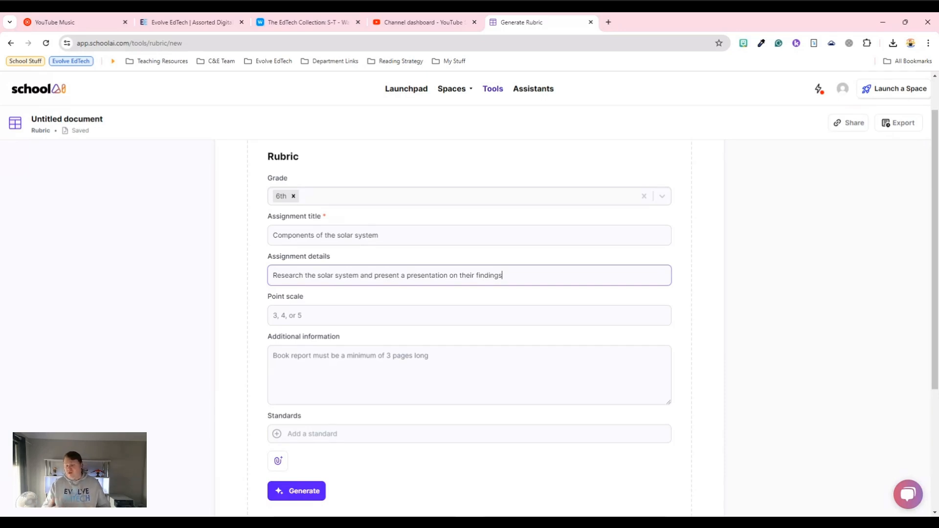
pyautogui.click(310, 314)
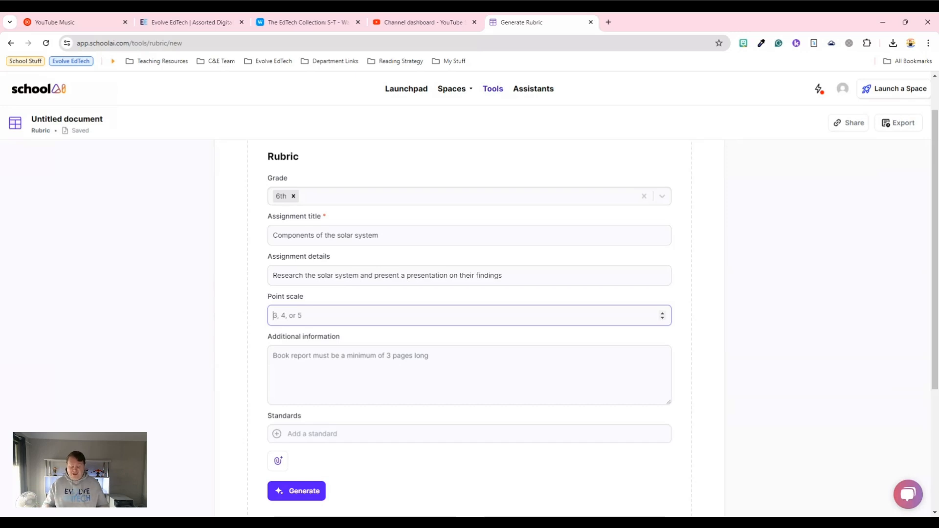
pyautogui.write('5')
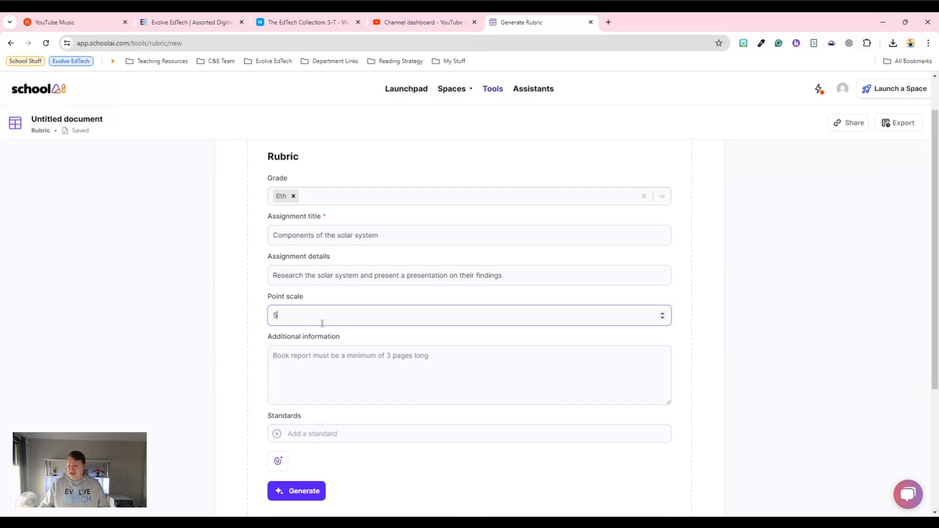
# - Begin the additional information with "Students must research the solar system and create either a PowerPoint or Google Slides presentation"
pyautogui.click(333, 350)
pyautogui.scroll(-2, 333, 350)
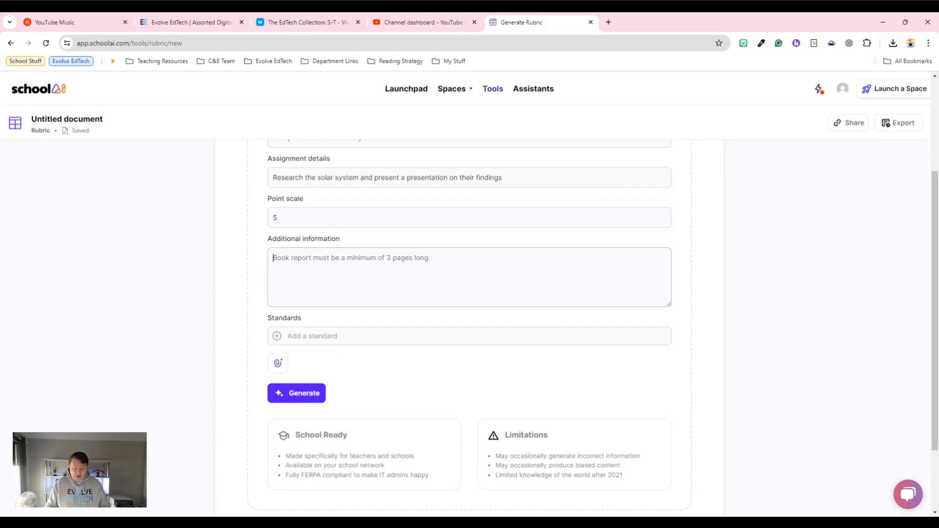
pyautogui.write('Students m')
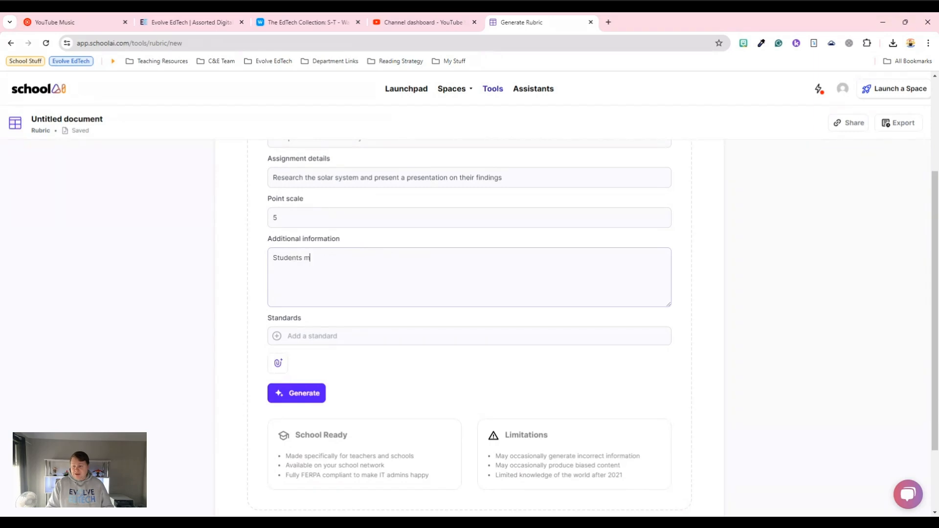
pyautogui.write('ust research the solar syste')
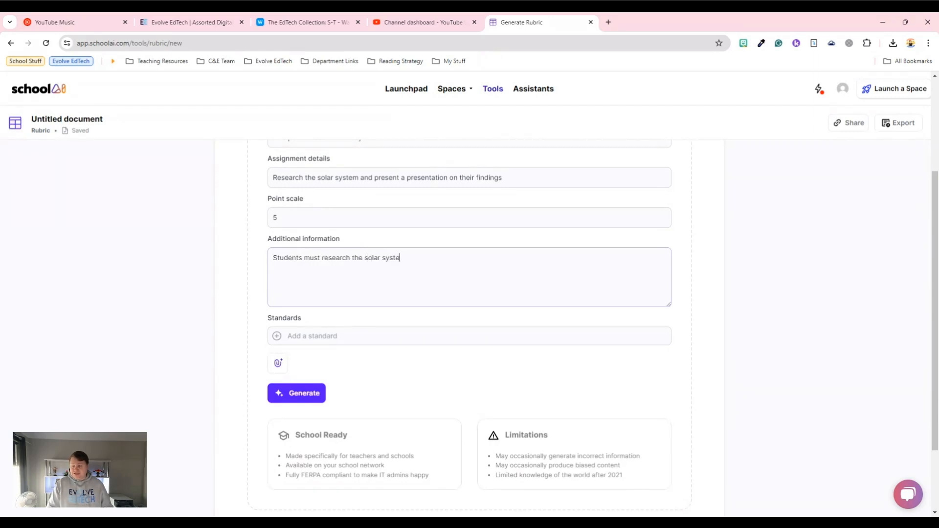
pyautogui.write('m and create either a PO')
pyautogui.press('BackSpace')
pyautogui.write('owerPoint')
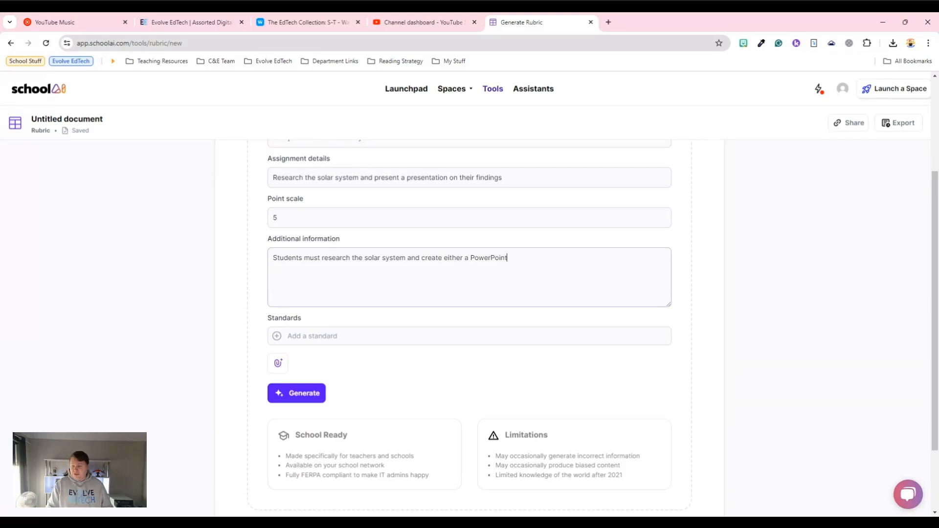
pyautogui.write(' or Google Slides present')
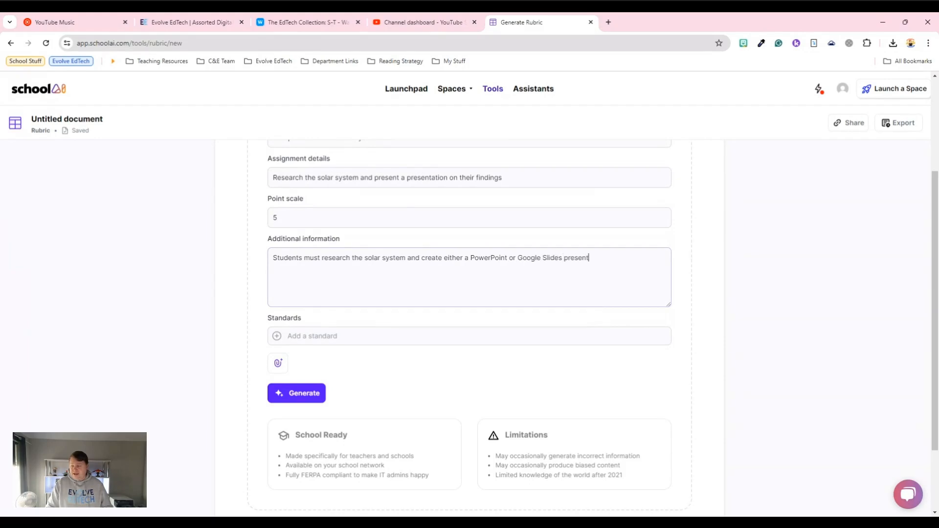
pyautogui.write('ation containing a')
pyautogui.write(' m')
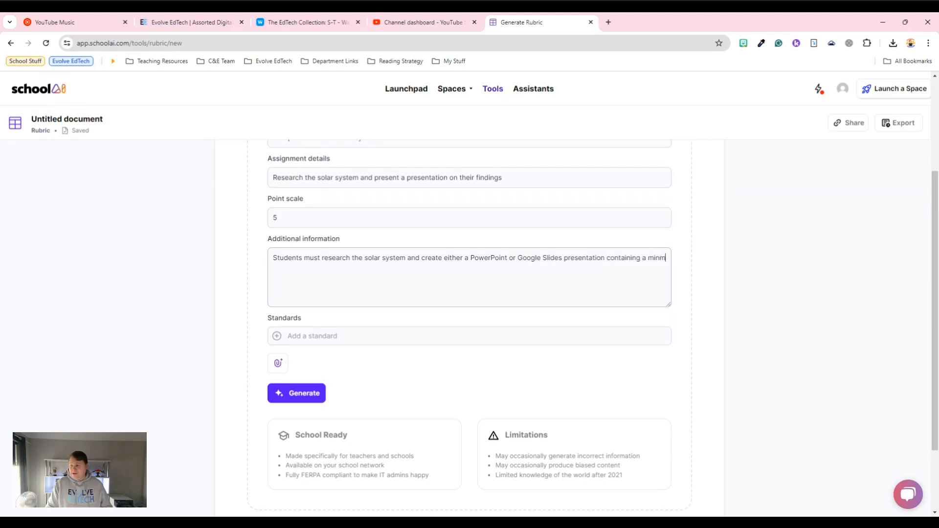
pyautogui.press('BackSpace')
pyautogui.write('imum of 10 sl')
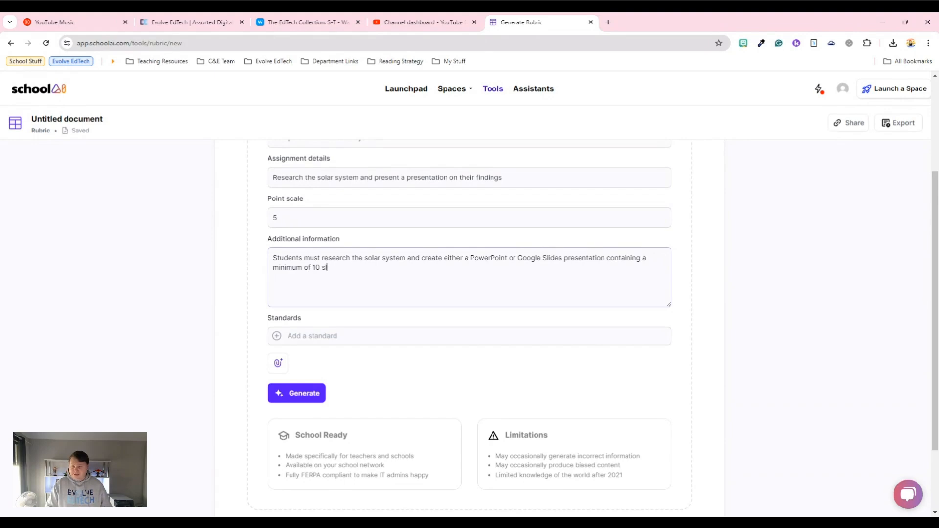
pyautogui.write('ides which include r')
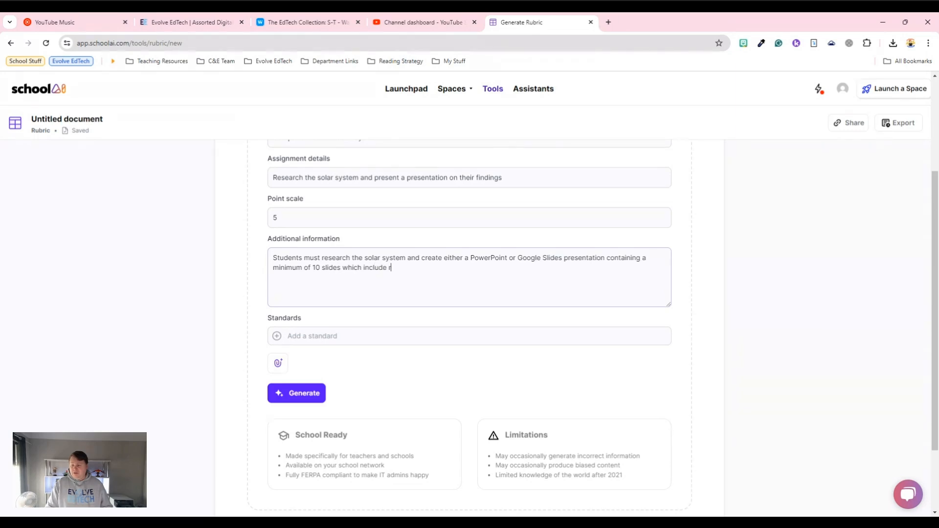
pyautogui.write('elevant information and images.')
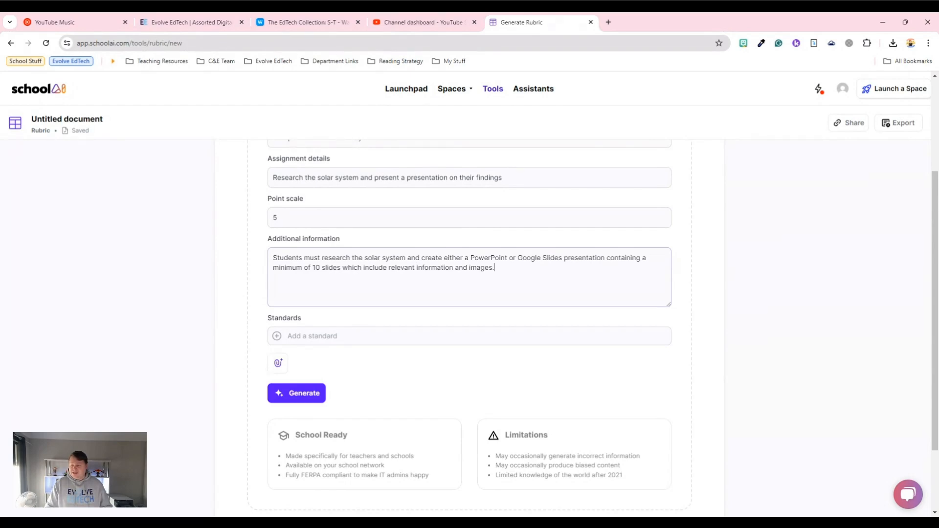
pyautogui.write(' Students should make this as ')
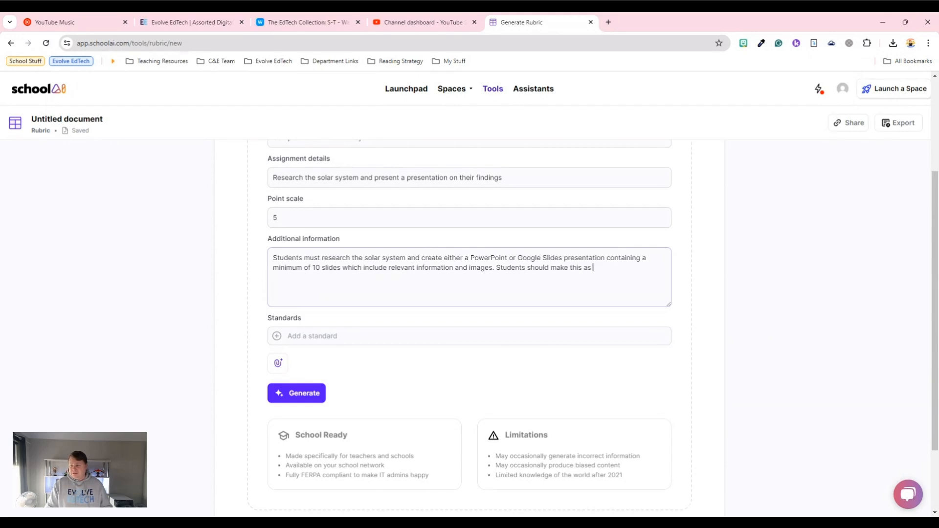
pyautogui.write('engaging as ')
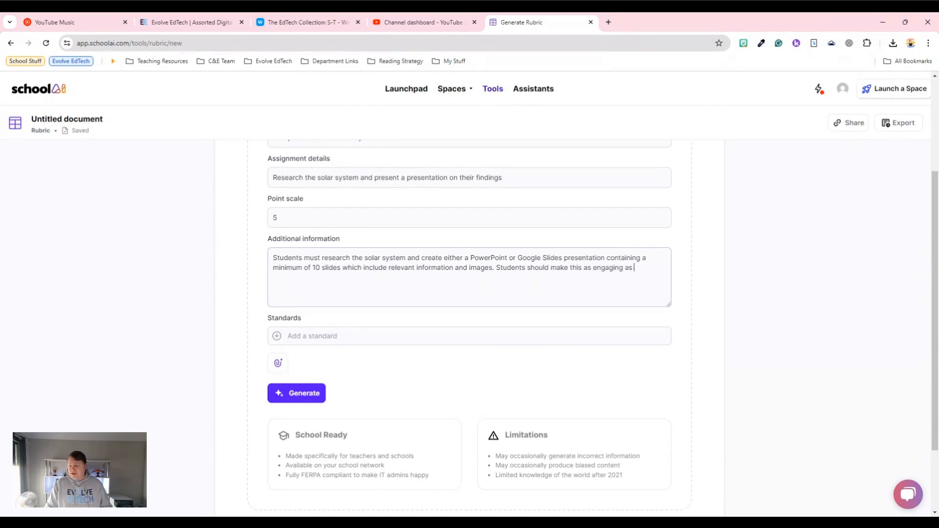
pyautogui.write('possible.')
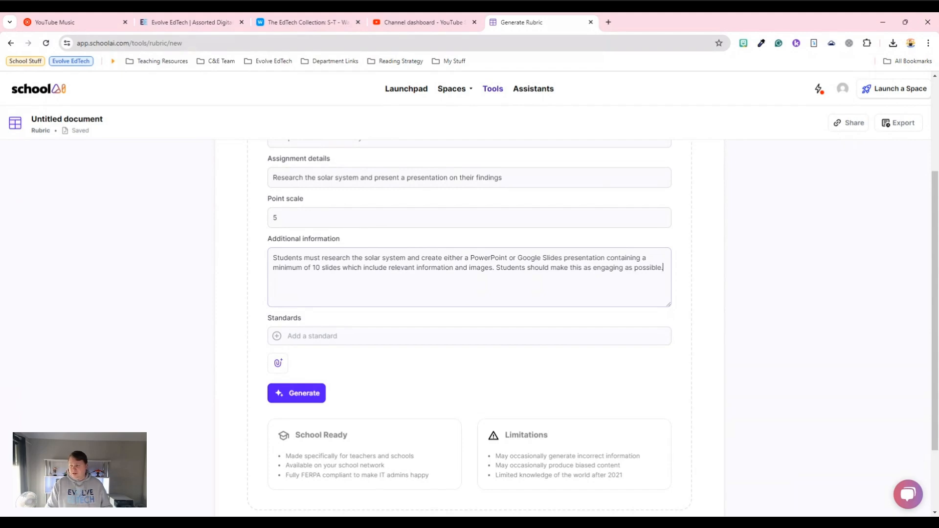
# - Add "Students should make this as engaging as possible. Students will present this to their peers in class." to the additional information
pyautogui.press('BackSpace')
pyautogui.write('Students will present this t')
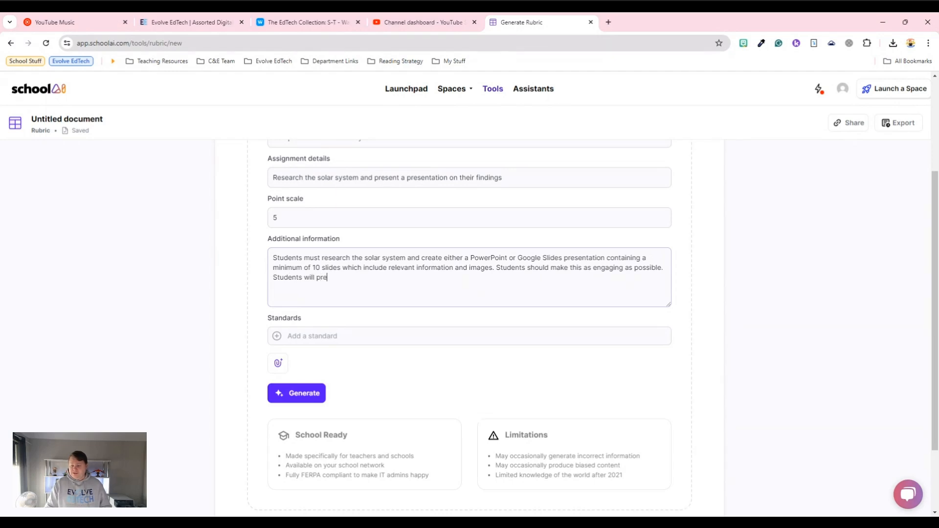
pyautogui.write('o their peers in class.')
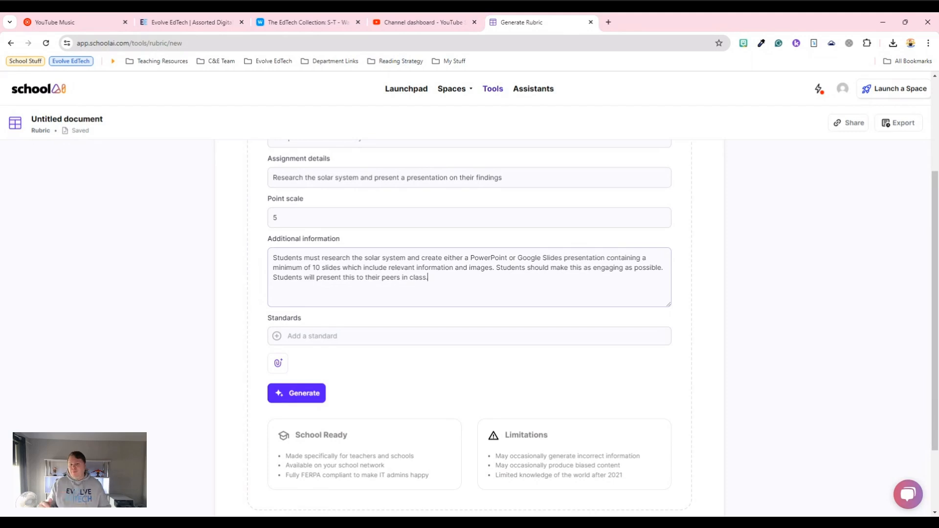
# - Review the completed form without adding a standard, generate the rubric, and view its criteria table
pyautogui.press('Tab')
pyautogui.scroll(3, 386, 311)
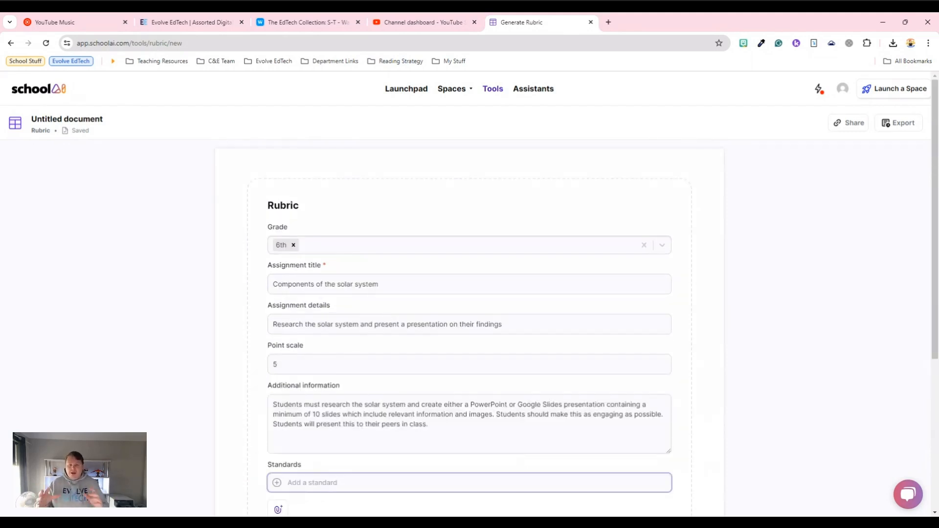
pyautogui.scroll(-1, 386, 312)
pyautogui.scroll(-2, 386, 312)
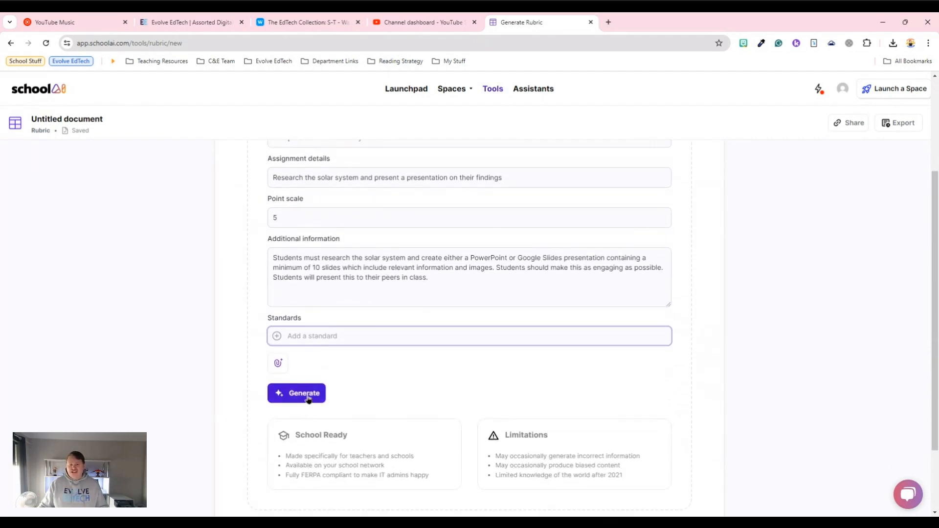
pyautogui.click(309, 399)
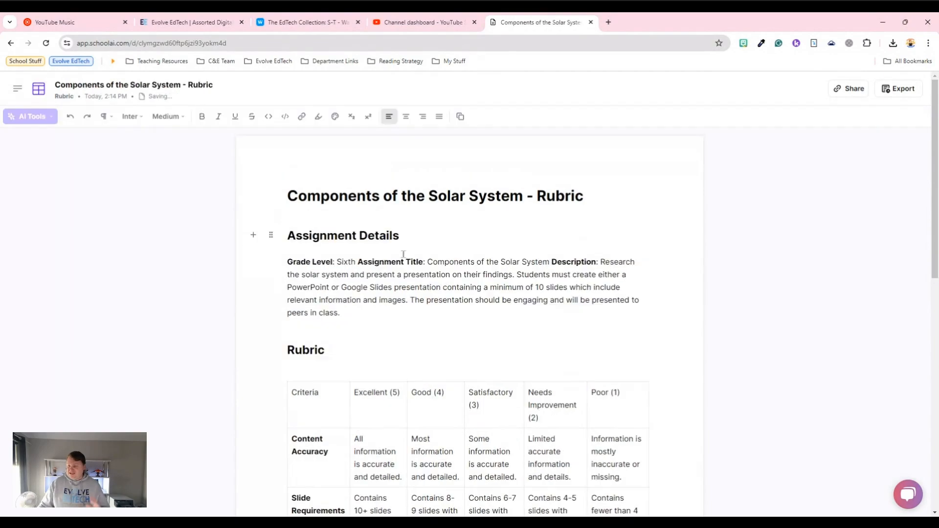
pyautogui.scroll(-4, 403, 254)
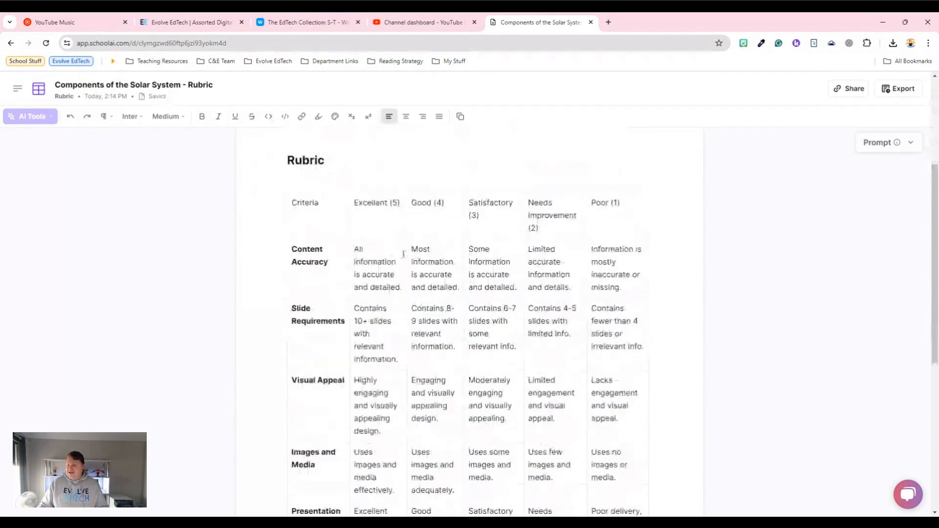
# - Rename the 5-point column heading of the solar system rubric from "Excellent" to "Sophisticated", keeping the "(5)"
pyautogui.scroll(-1, 404, 254)
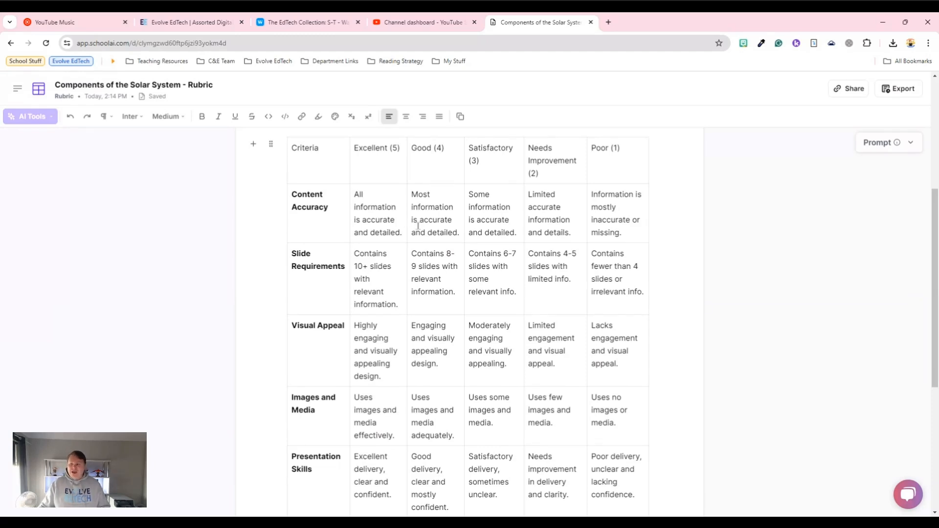
pyautogui.moveTo(355, 152); pyautogui.dragTo(387, 156)
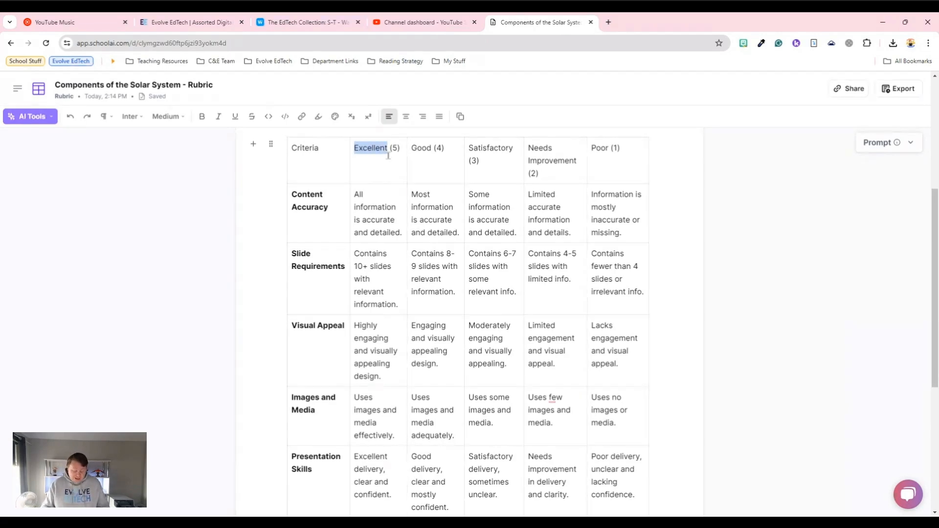
pyautogui.write('Sop')
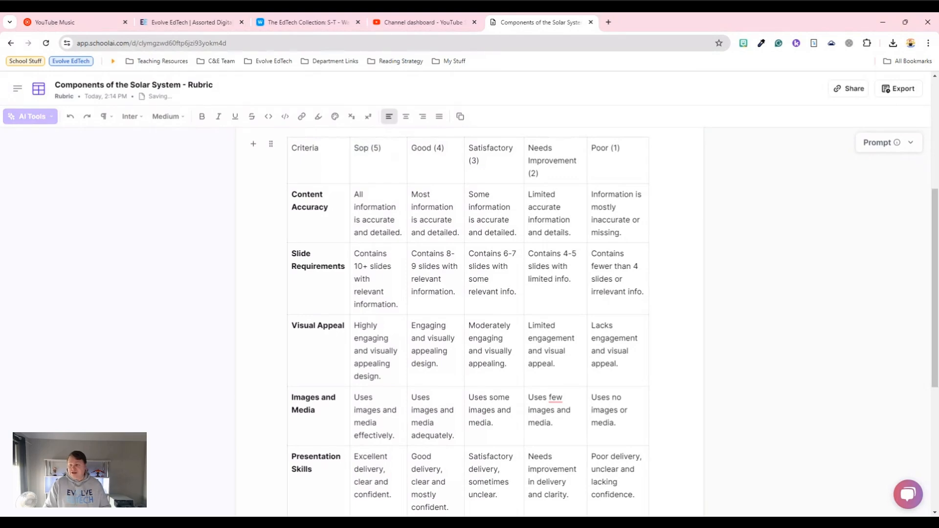
pyautogui.write('histicated')
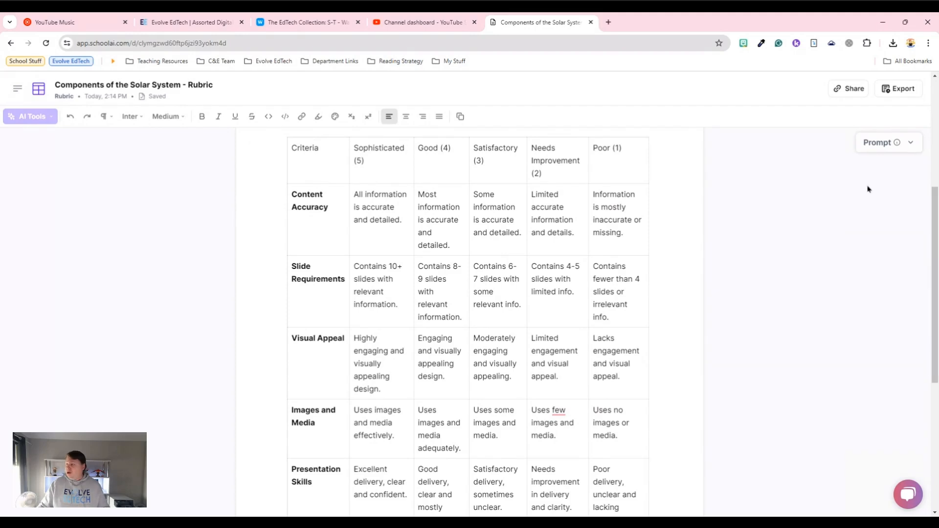
# - Review the prompt settings behind the solar system rubric and return to the list of rubric documents
pyautogui.click(883, 147)
pyautogui.scroll(-1, 834, 327)
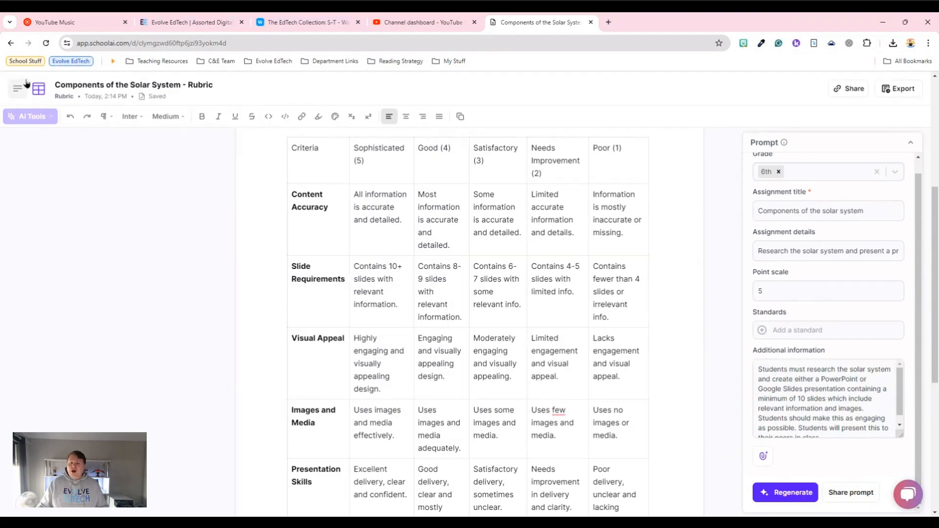
pyautogui.click(40, 90)
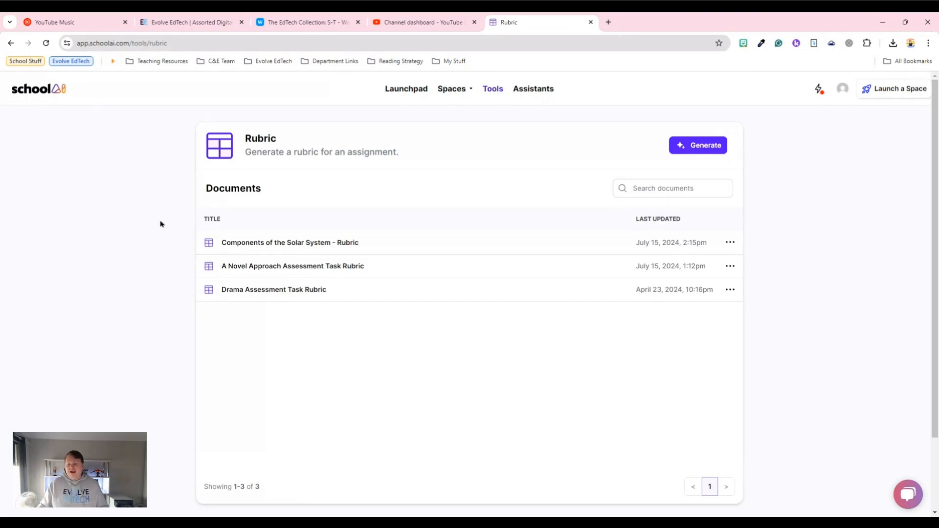
# - Open "A Novel Approach Assessment Task Rubric" and read through its prompt, including the assignment details and all the additional information
pyautogui.click(286, 265)
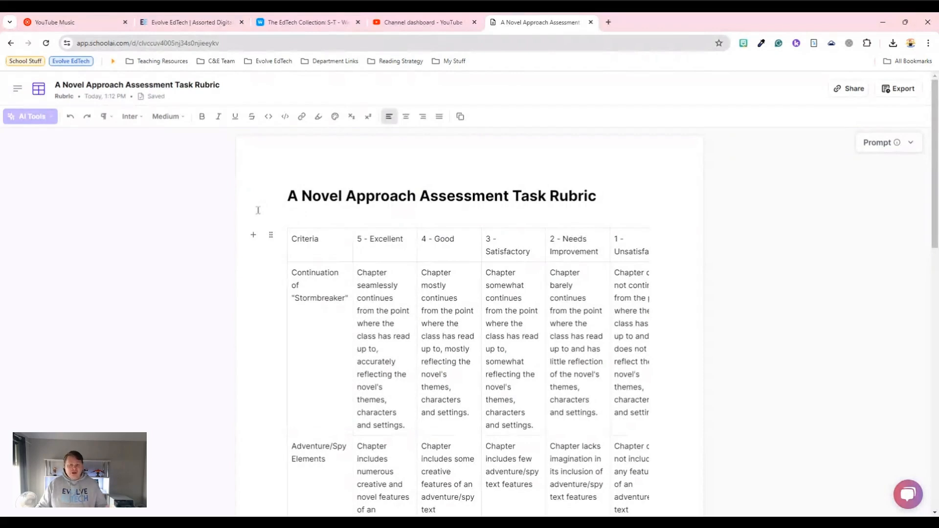
pyautogui.click(868, 149)
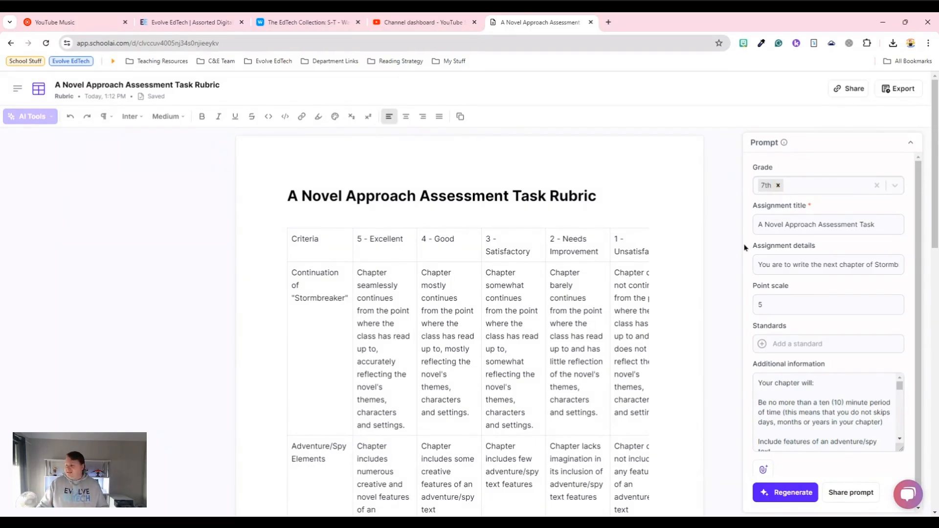
pyautogui.click(790, 268)
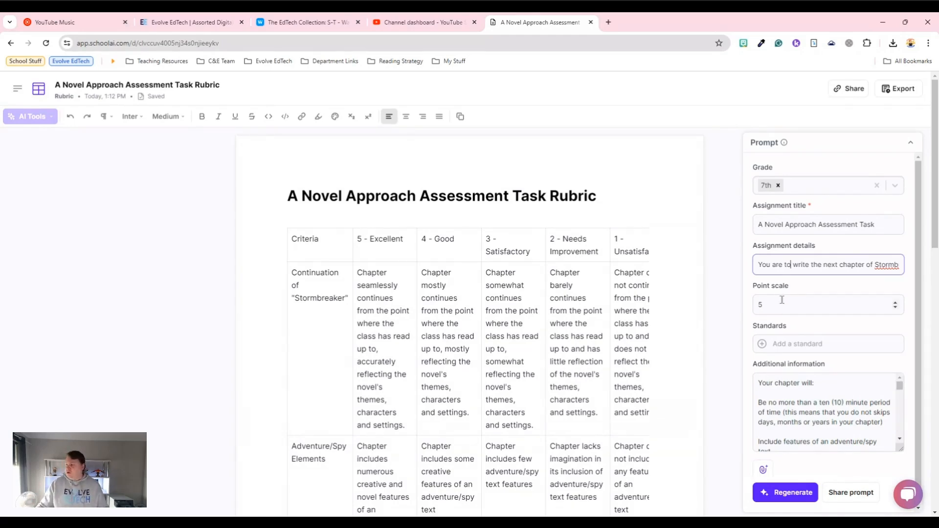
pyautogui.scroll(-1, 782, 305)
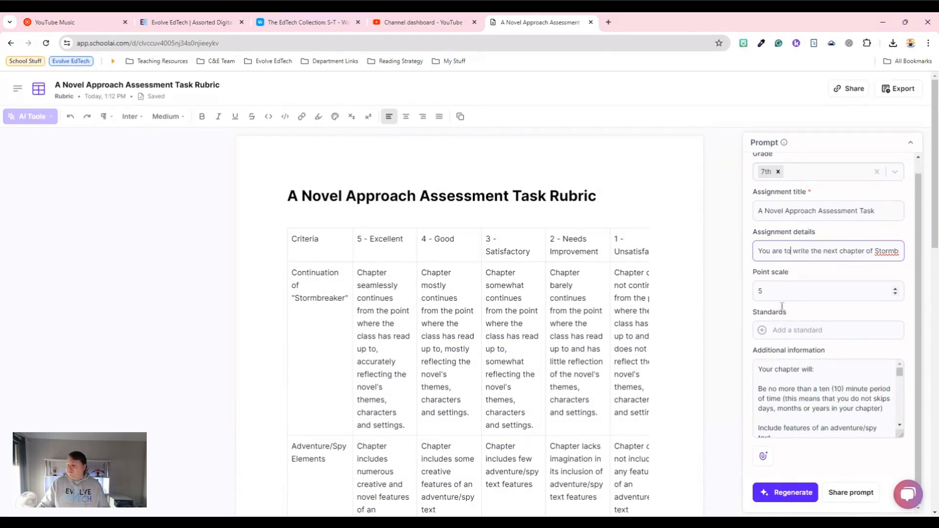
pyautogui.scroll(-1, 816, 387)
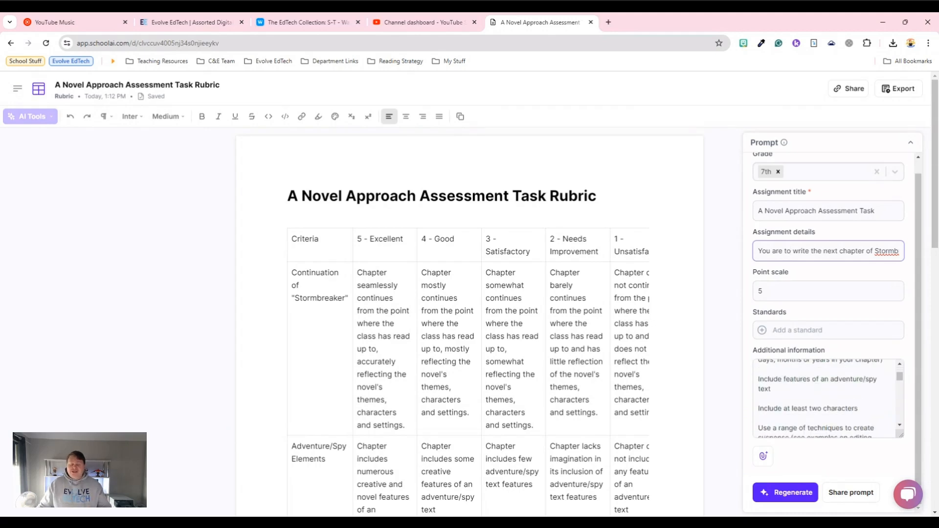
pyautogui.scroll(-2, 817, 386)
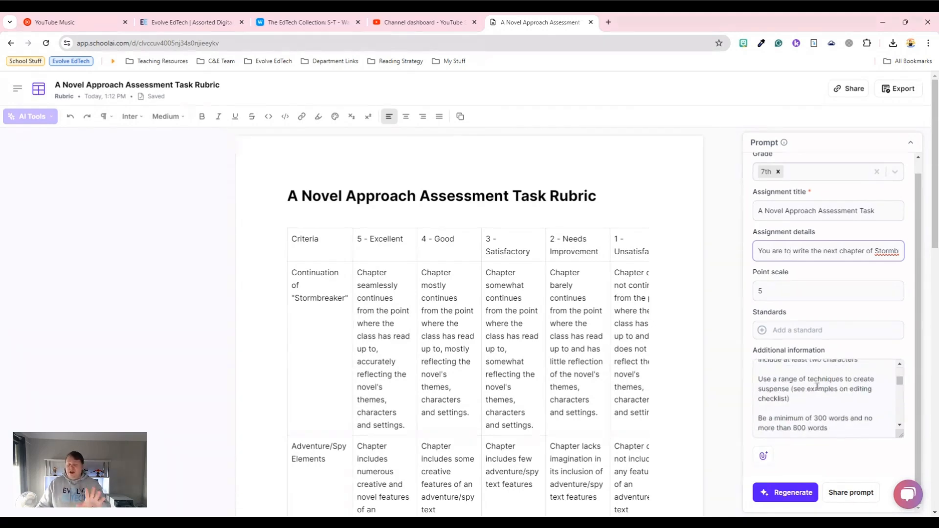
pyautogui.scroll(-3, 817, 386)
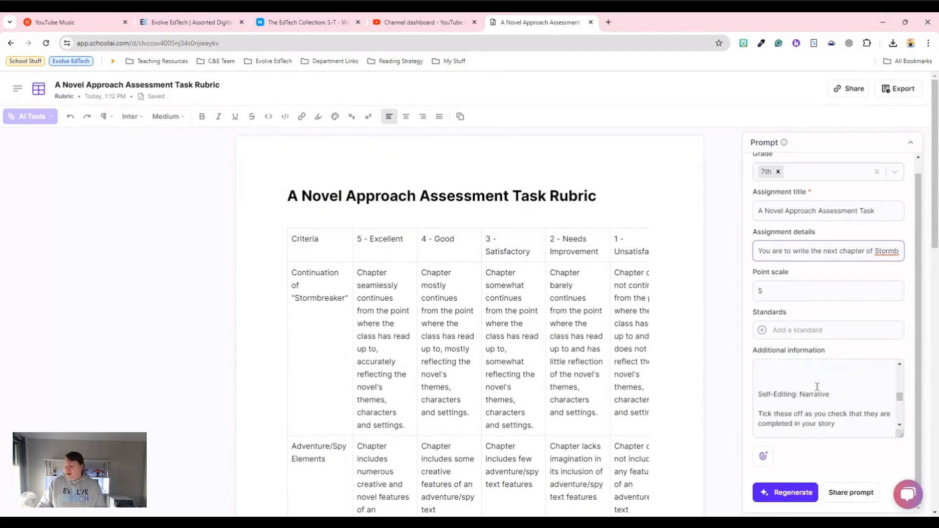
pyautogui.scroll(-4, 817, 386)
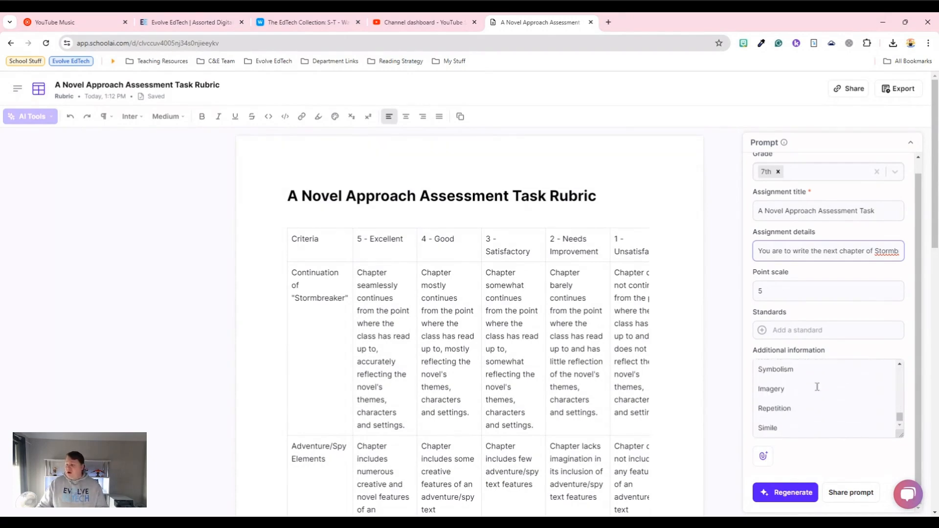
pyautogui.scroll(10, 817, 386)
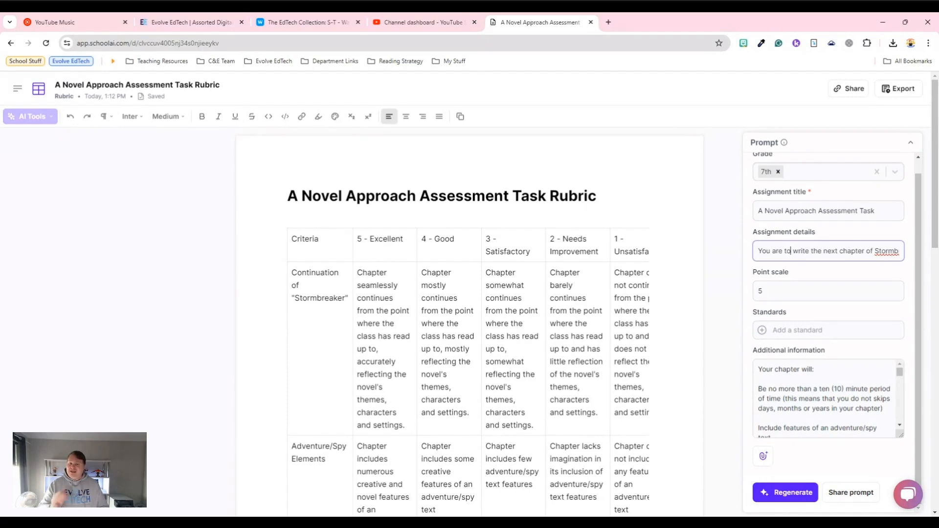
# - Examine every row of the novel rubric's criteria table against the requirements given in its prompt
pyautogui.click(734, 380)
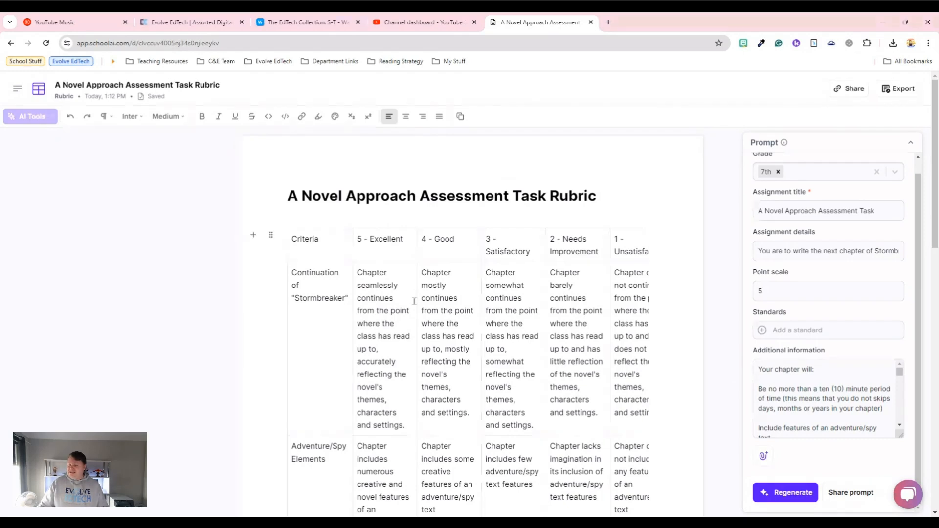
pyautogui.scroll(-1, 374, 261)
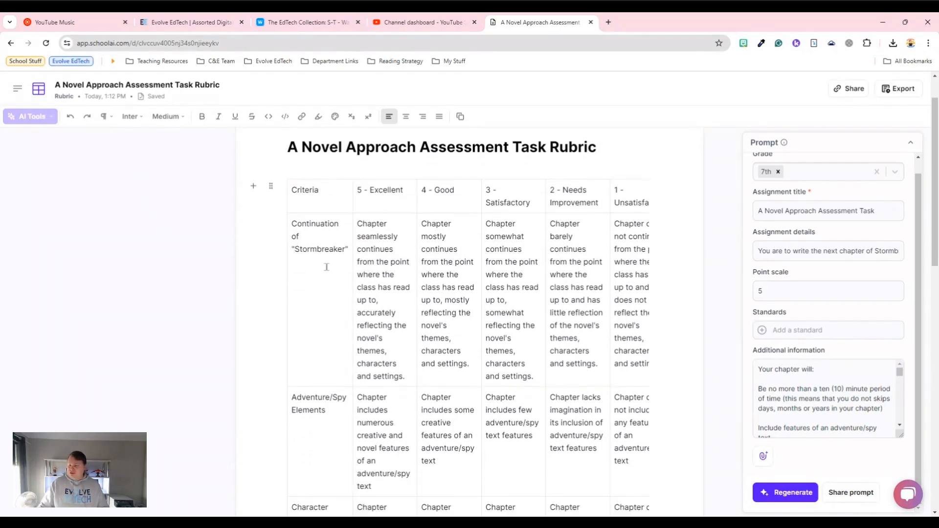
pyautogui.scroll(-1, 325, 266)
pyautogui.scroll(-2, 326, 267)
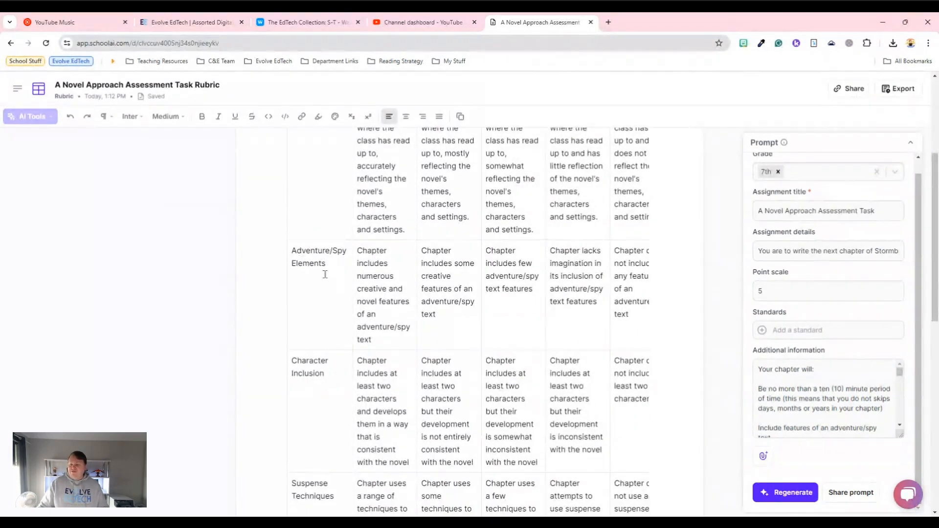
pyautogui.scroll(-3, 326, 279)
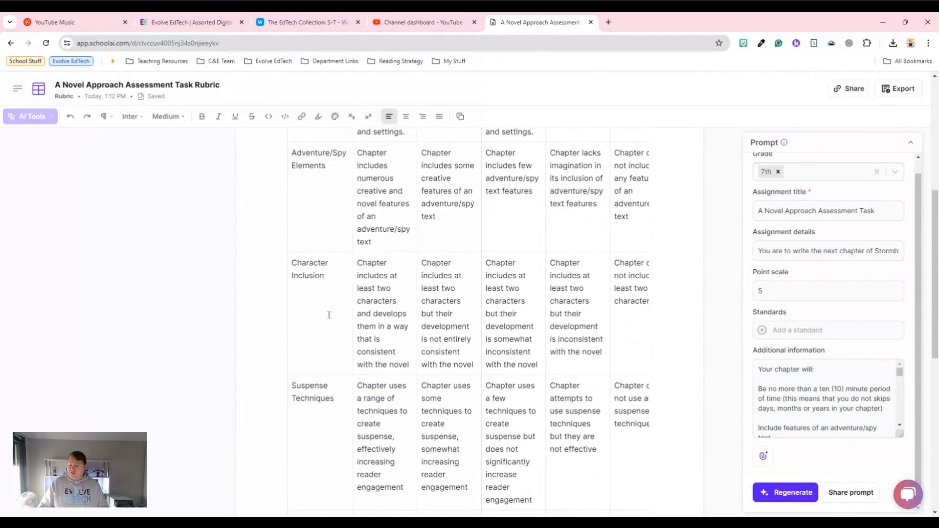
pyautogui.scroll(-4, 328, 342)
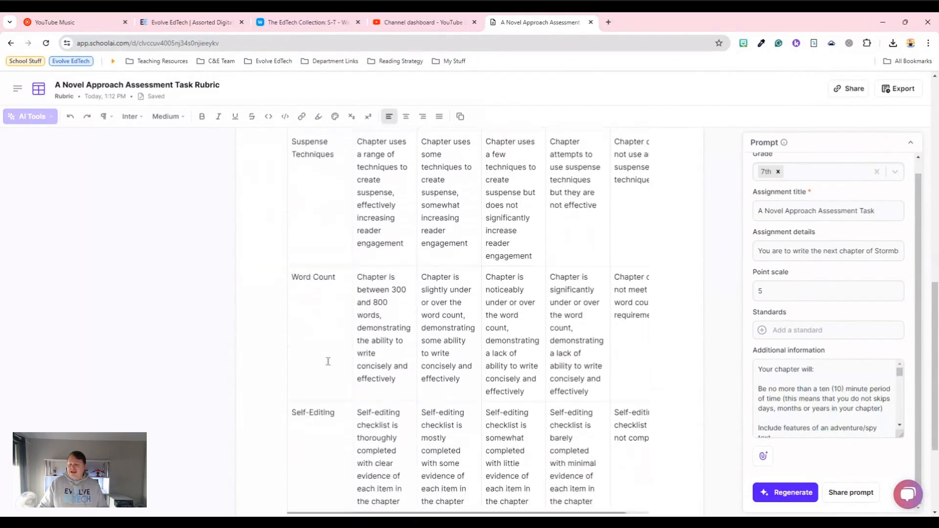
pyautogui.scroll(-3, 327, 361)
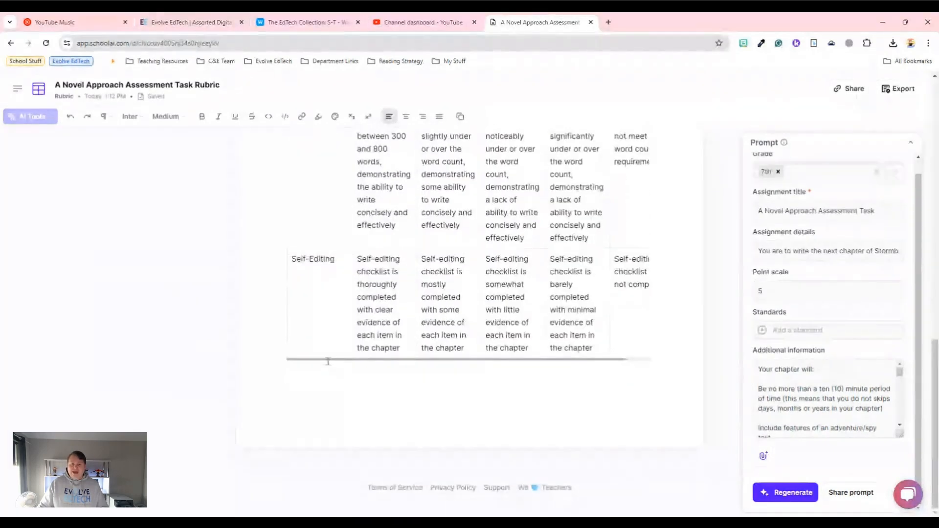
pyautogui.scroll(2, 326, 360)
pyautogui.scroll(2, 328, 361)
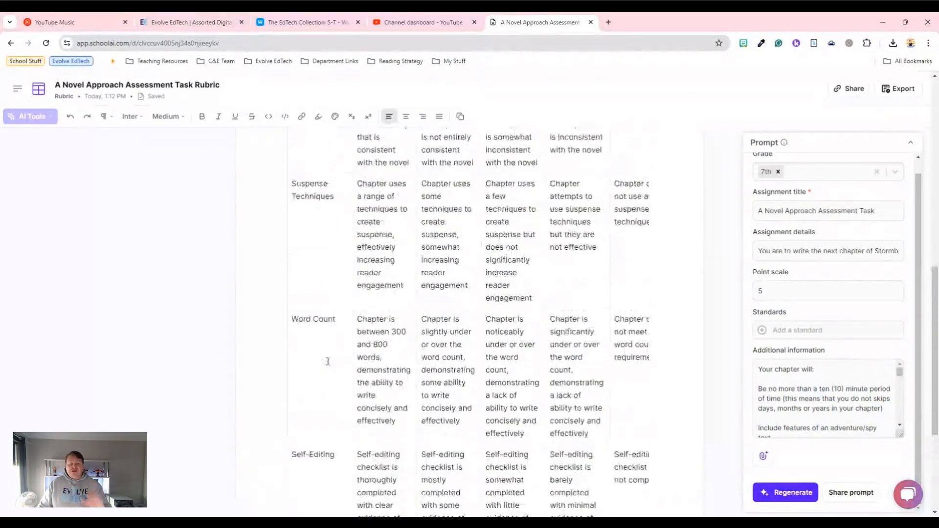
pyautogui.scroll(8, 327, 361)
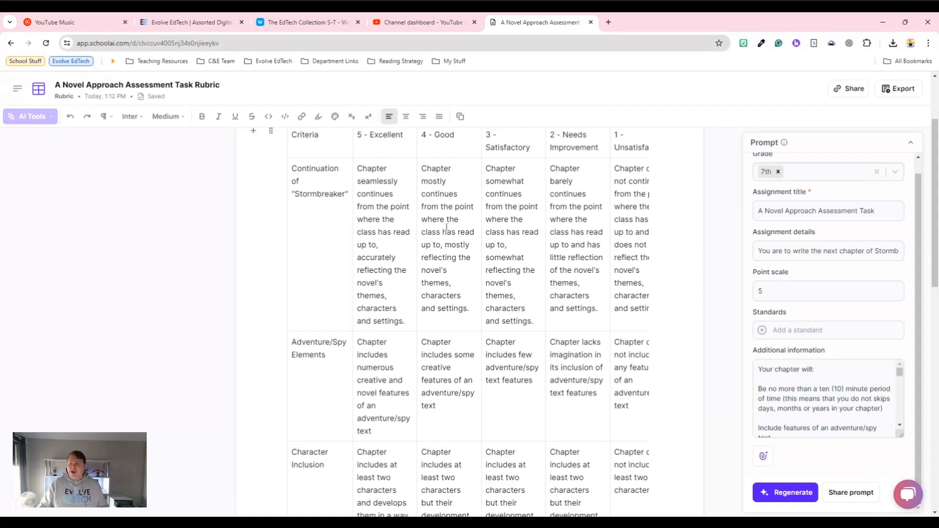
# - Collapse the novel rubric's prompt and return to the list of rubric documents
pyautogui.click(910, 144)
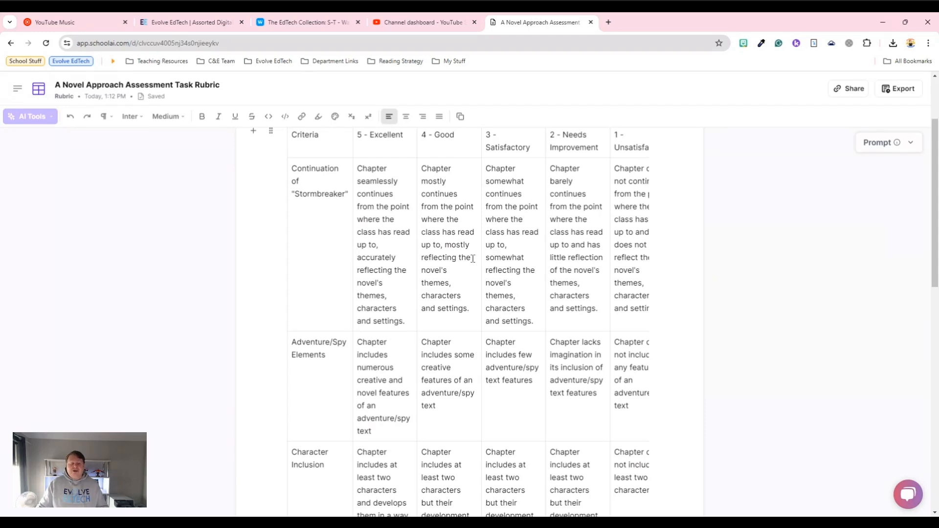
pyautogui.scroll(2, 473, 259)
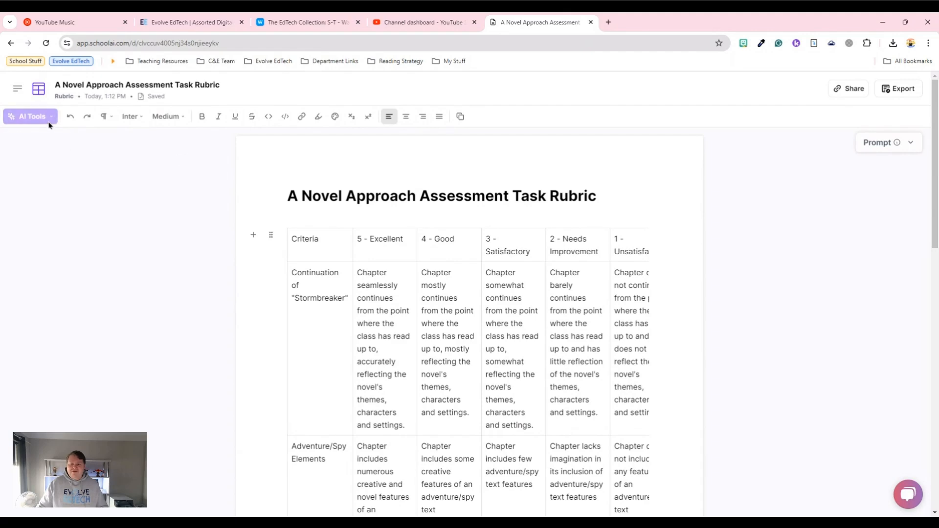
pyautogui.click(302, 195)
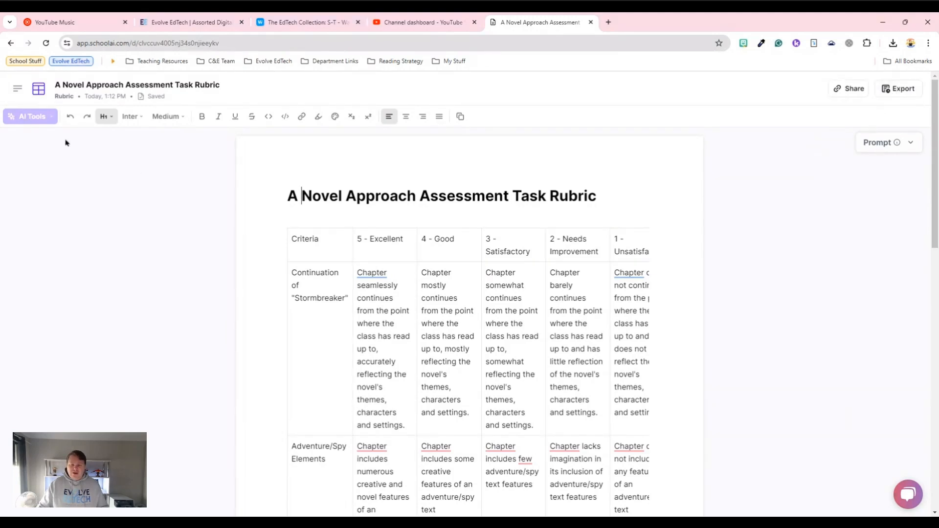
pyautogui.click(39, 92)
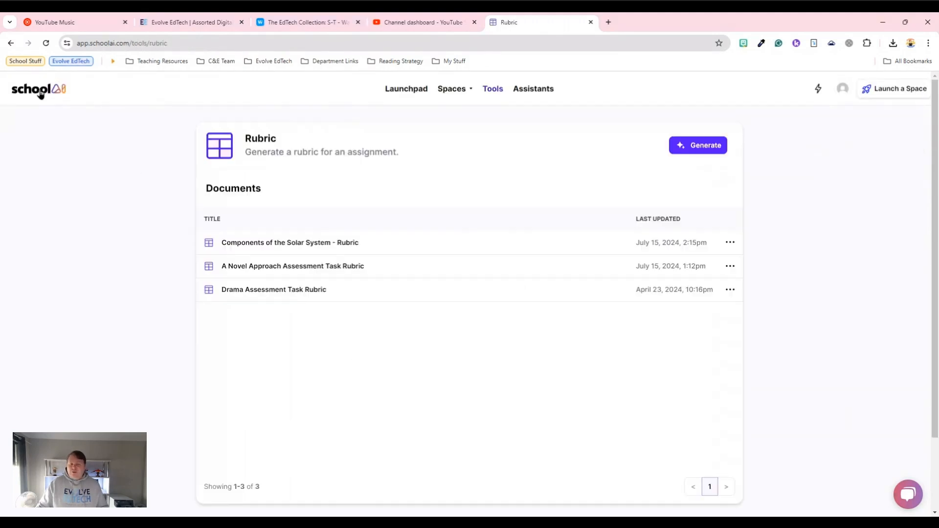
# - Open "Drama Assessment Task Rubric" and read its prompt, following the assignment details to the end and checking the additional information
pyautogui.click(298, 298)
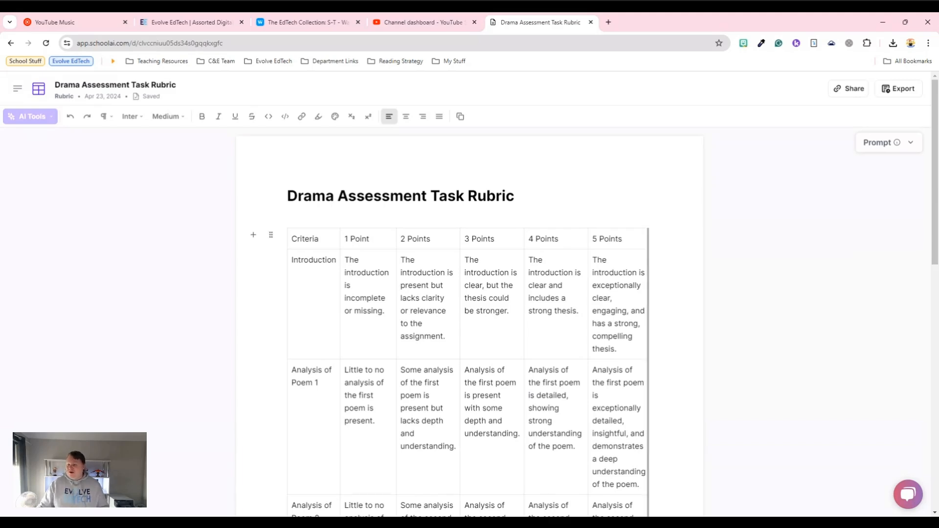
pyautogui.click(863, 147)
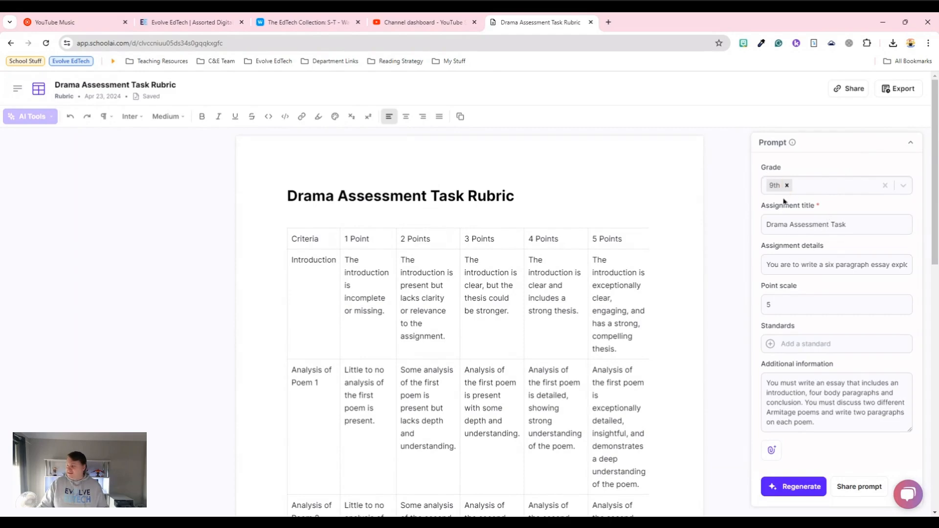
pyautogui.click(849, 262)
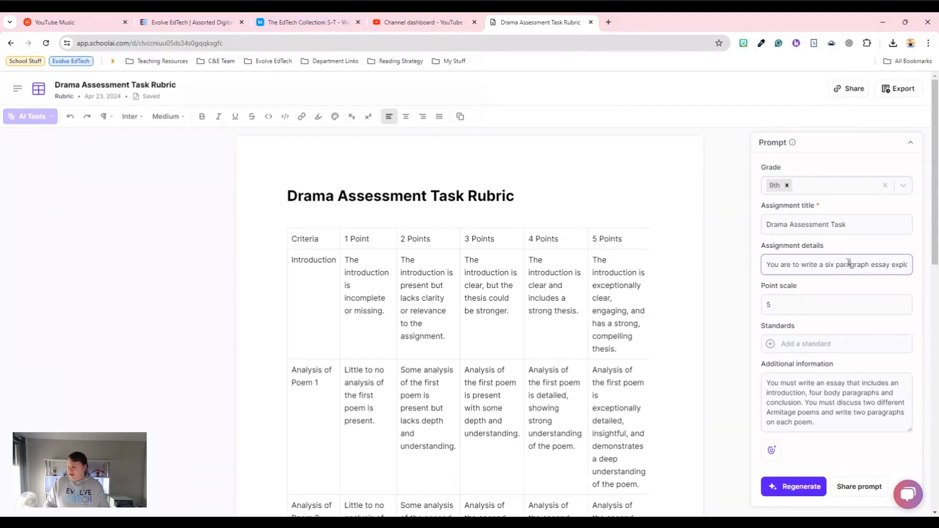
pyautogui.press('Right')
pyautogui.press('Right')
pyautogui.press('Right')
pyautogui.press('Right')
pyautogui.press('Right')
pyautogui.press('Right')
pyautogui.press('Right')
pyautogui.press('Right')
pyautogui.press('Right')
pyautogui.press('Right')
pyautogui.press('Right')
pyautogui.press('Right')
pyautogui.press('Right')
pyautogui.press('Right')
pyautogui.press('Right')
pyautogui.press('Right')
pyautogui.press('Right')
pyautogui.press('Right')
pyautogui.press('Right')
pyautogui.press('Right')
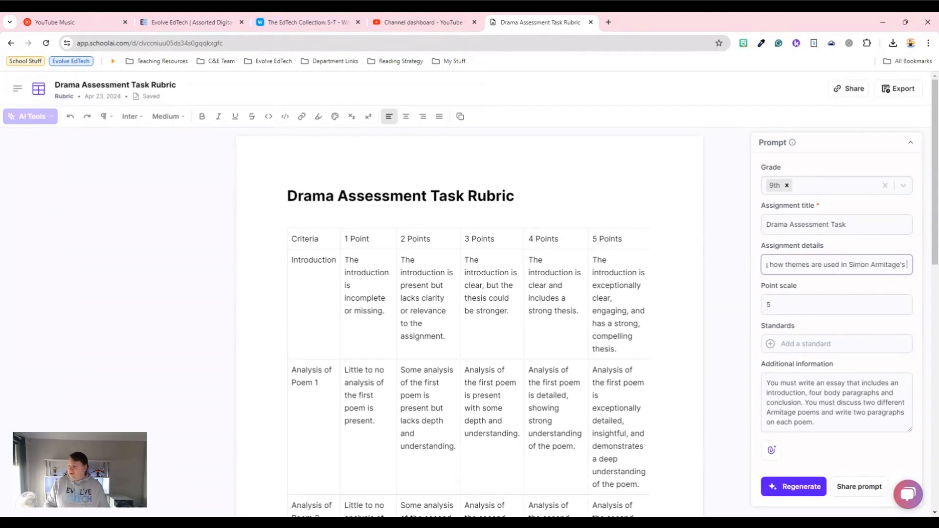
pyautogui.press('Right')
pyautogui.press('Right')
pyautogui.press('Right')
pyautogui.press('Right')
pyautogui.press('Right')
pyautogui.press('Right')
pyautogui.press('Right')
pyautogui.press('Right')
pyautogui.press('Right')
pyautogui.press('Right')
pyautogui.press('Right')
pyautogui.press('Right')
pyautogui.press('Right')
pyautogui.press('Right')
pyautogui.press('Right')
pyautogui.press('Right')
pyautogui.press('Right')
pyautogui.press('Right')
pyautogui.press('Right')
pyautogui.press('Right')
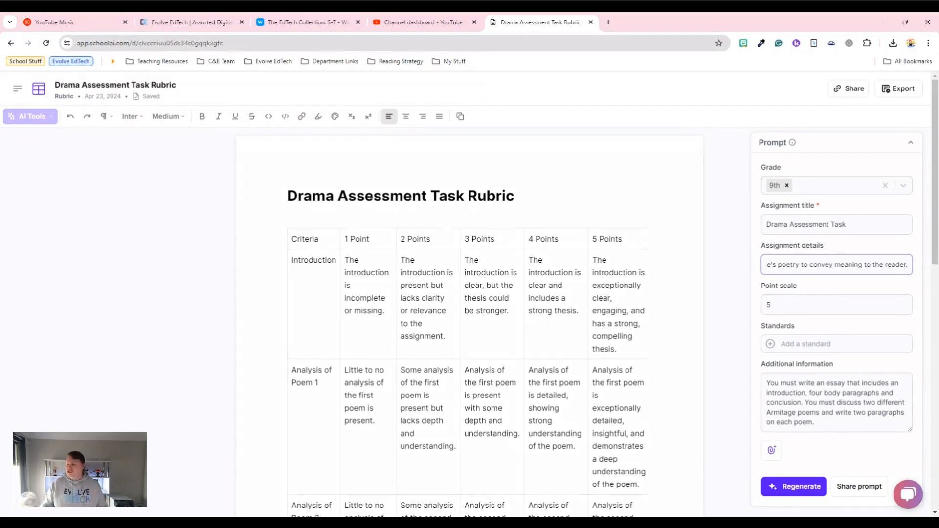
pyautogui.click(821, 383)
# - Collapse the drama rubric's prompt and look through its whole criteria table, from Introduction to Structure and Grammar
pyautogui.scroll(-2, 821, 383)
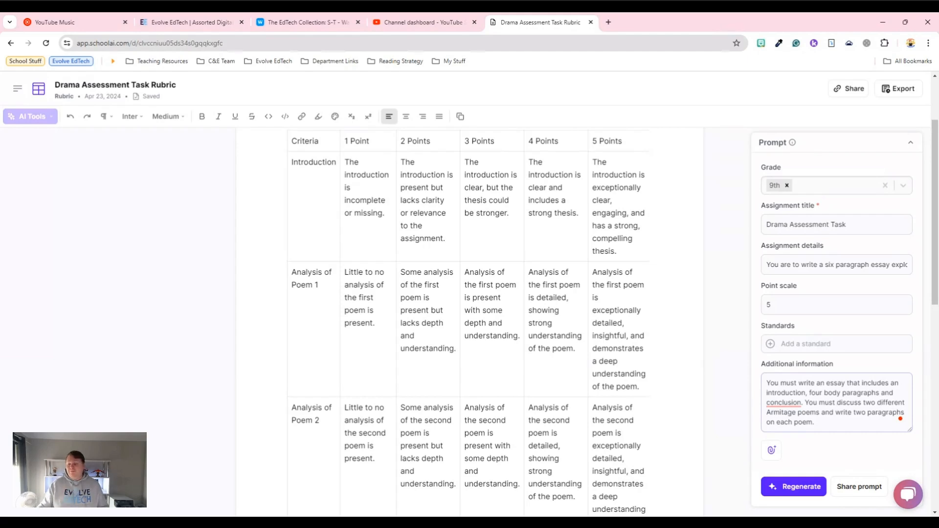
pyautogui.click(912, 145)
pyautogui.scroll(2, 492, 343)
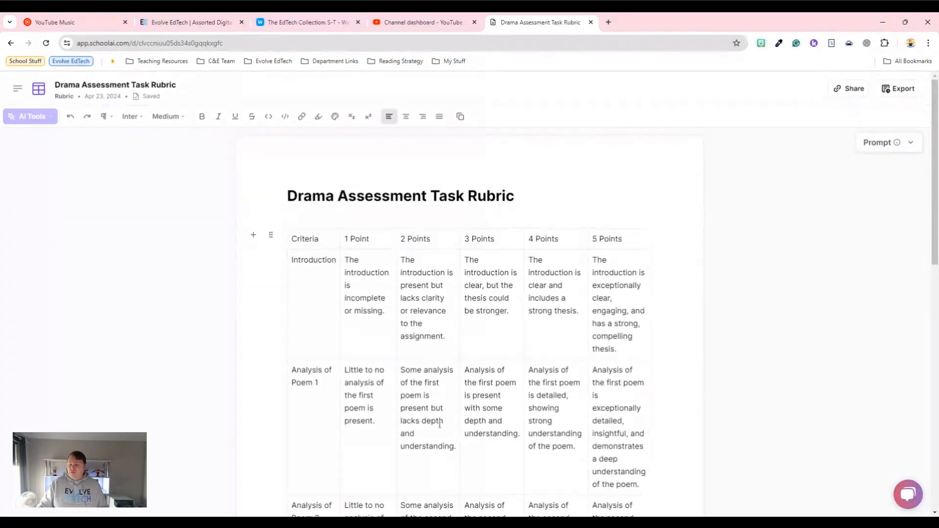
pyautogui.scroll(-4, 440, 424)
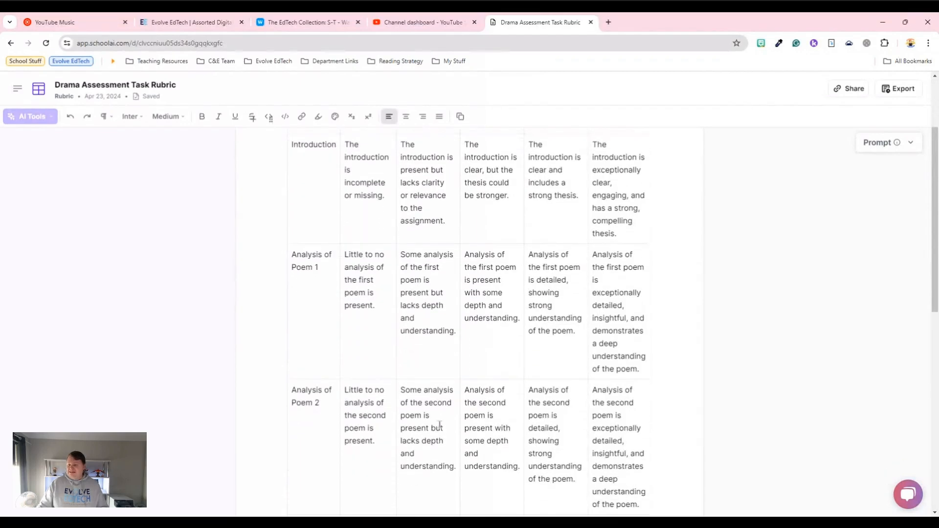
pyautogui.scroll(-9, 440, 424)
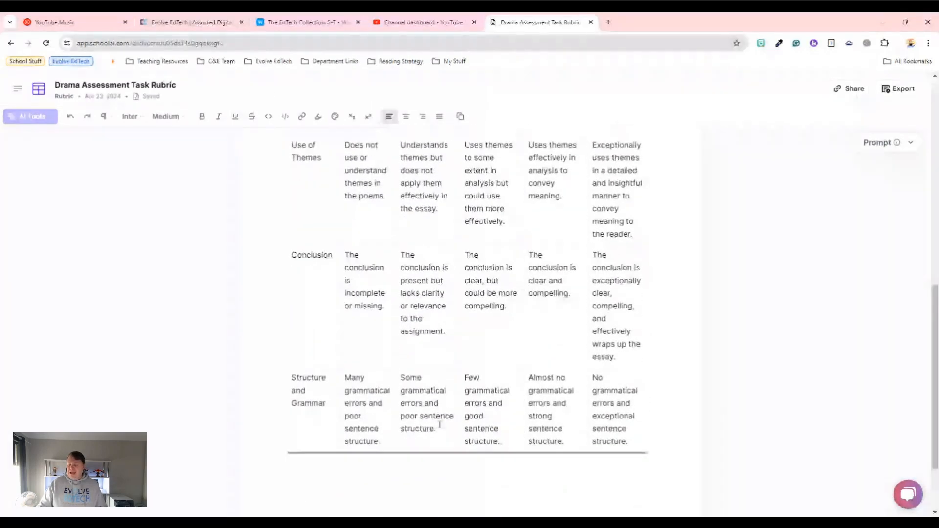
pyautogui.scroll(7, 440, 424)
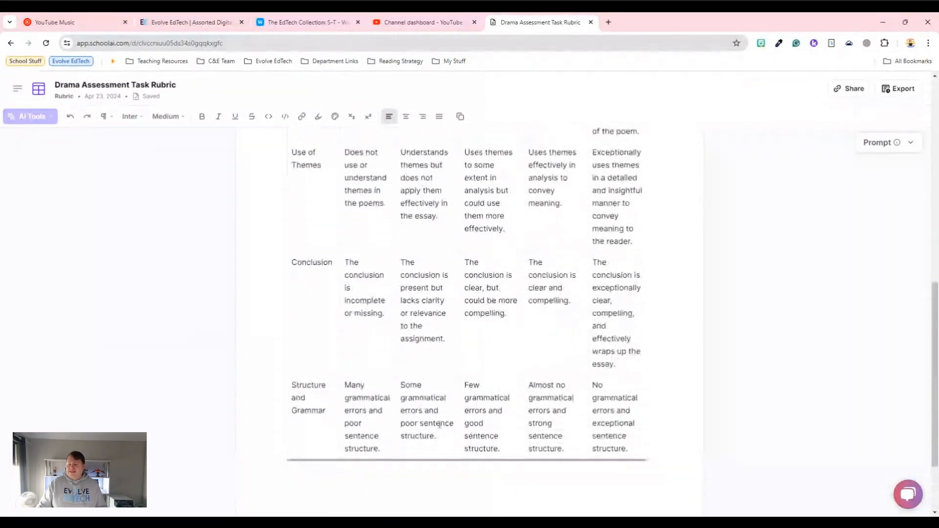
pyautogui.scroll(5, 440, 424)
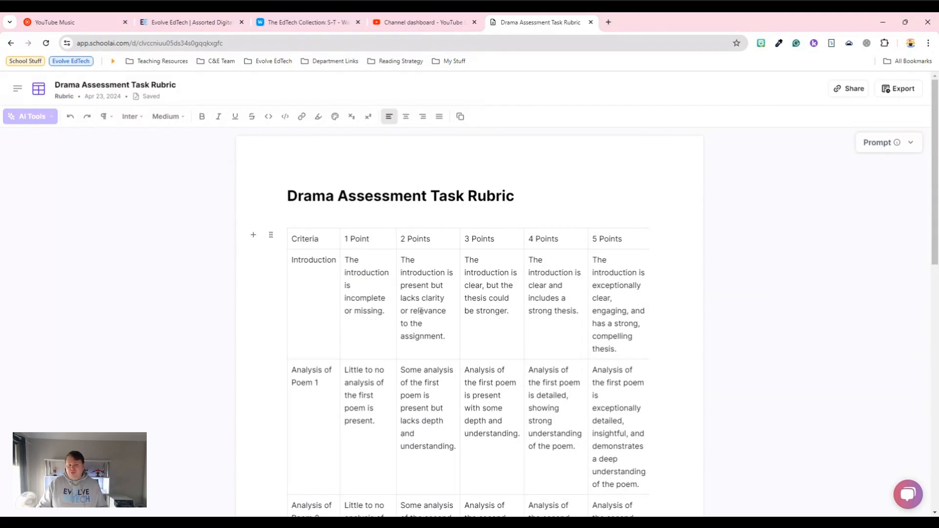
# - Examine the drama rubric's poem analysis and Use of Themes rows across the point levels, and expand its prompt again for comparison
pyautogui.scroll(-1, 631, 410)
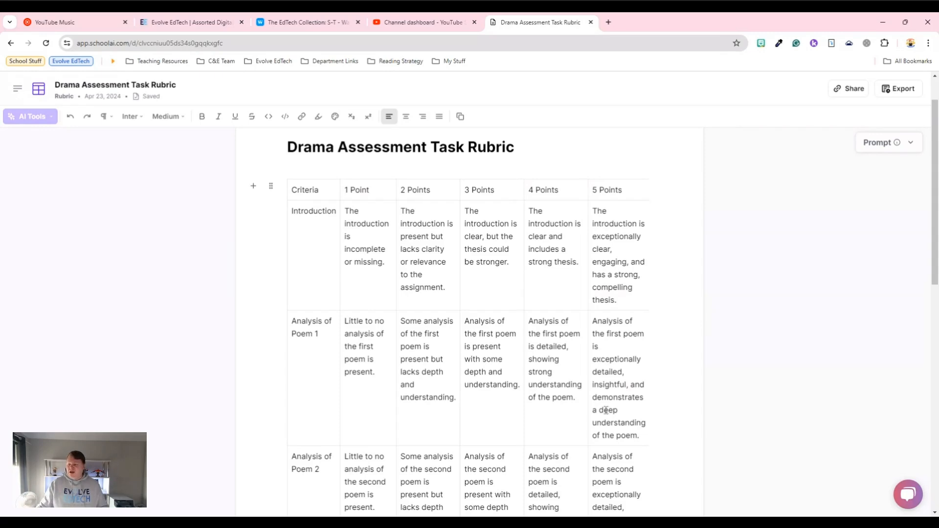
pyautogui.scroll(-4, 605, 410)
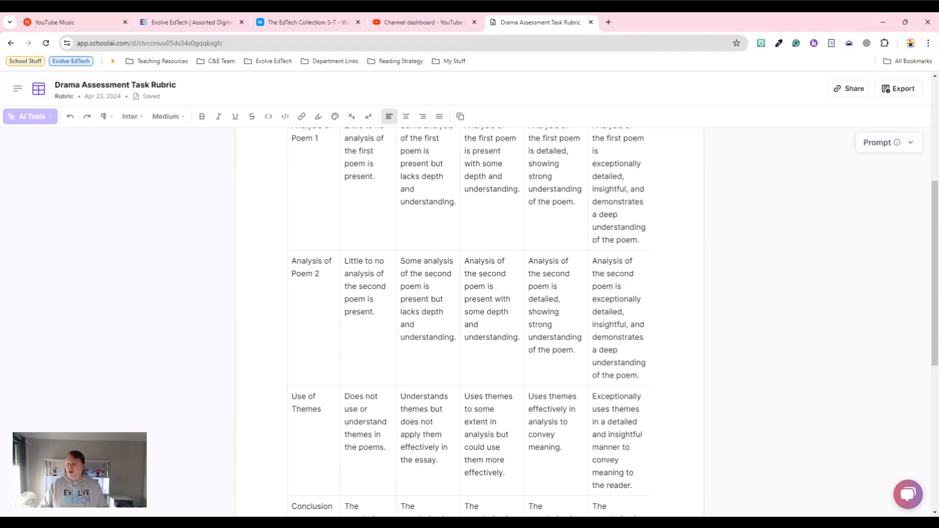
pyautogui.scroll(1, 598, 472)
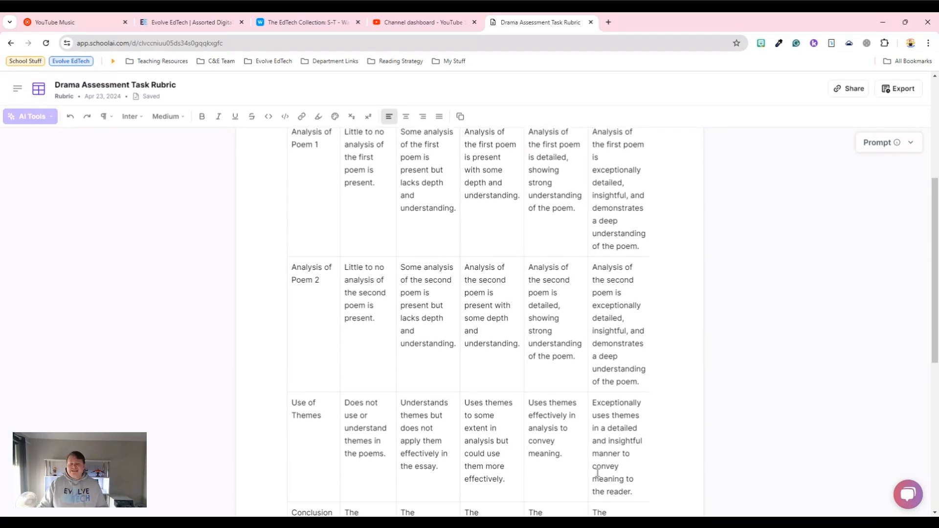
pyautogui.scroll(5, 598, 472)
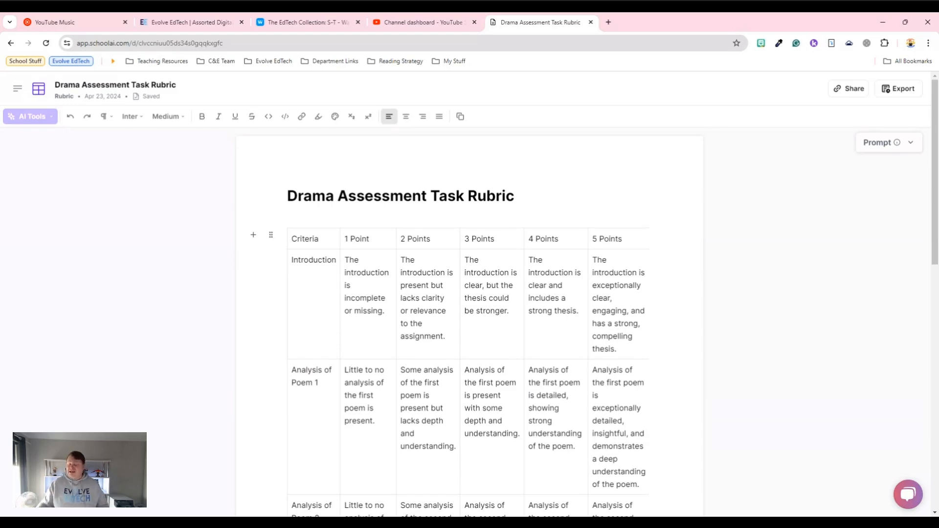
pyautogui.click(876, 152)
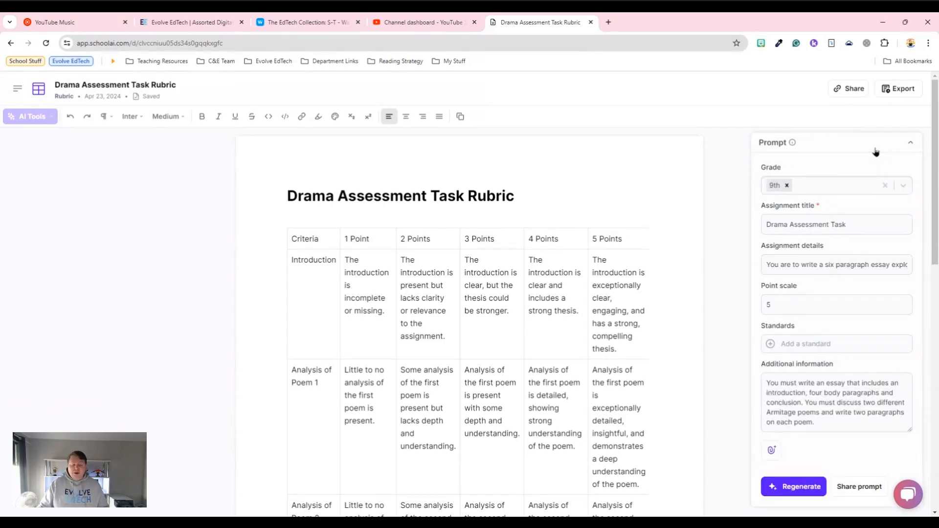